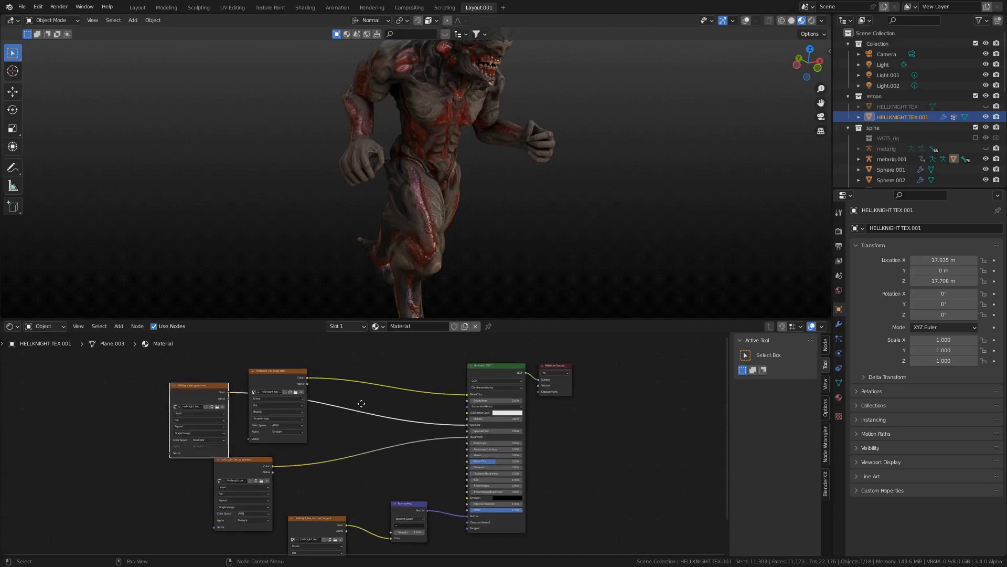
Step: Move the base color texture node away from the other nodes and cut its link to the Principled BSDF
middle_click_drag(360, 405, 414, 469)
left_click_drag(344, 462, 284, 367)
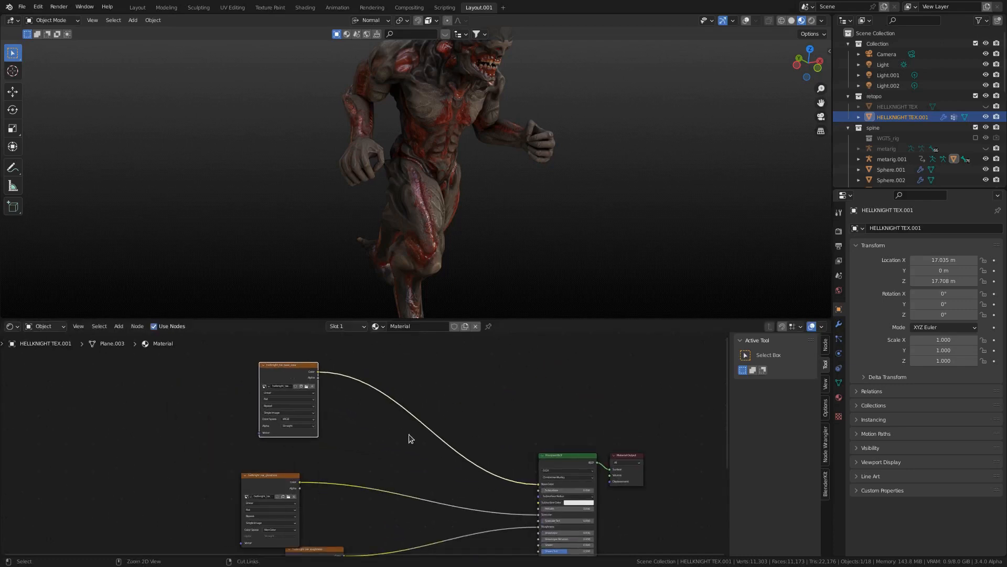
right_click_drag(463, 389, 433, 454, "ctrl")
Step: Darken the Principled BSDF's base color to a dark grey
middle_click_drag(519, 446, 457, 422)
left_click(514, 460)
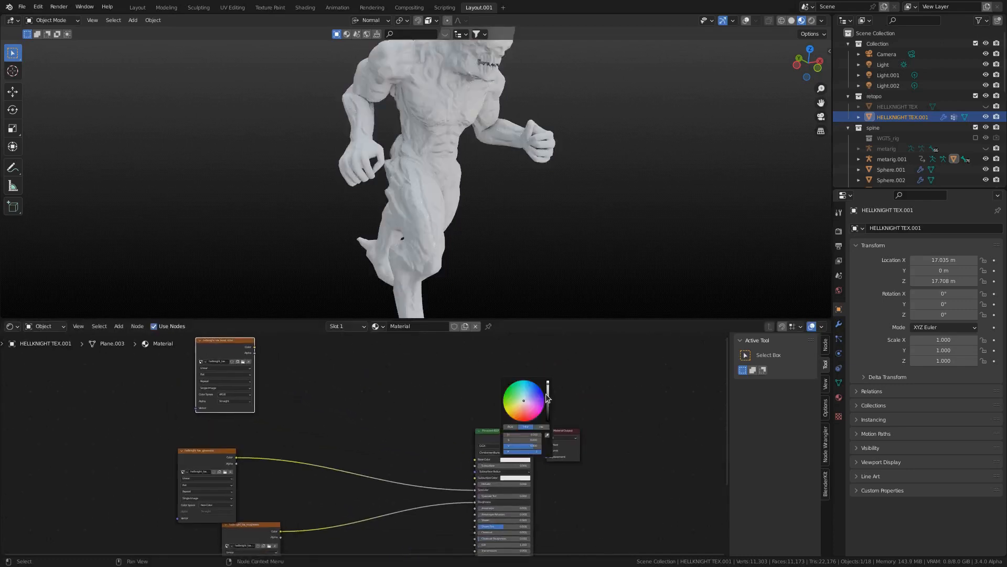
left_click_drag(547, 394, 548, 410)
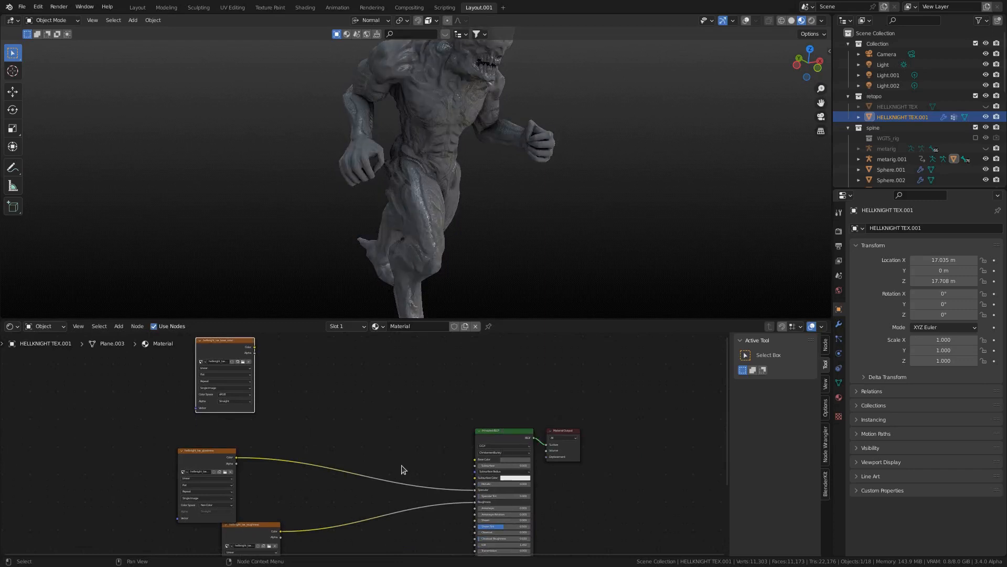
Step: Disconnect the texture link from the Principled BSDF's Specular input
middle_click_drag(401, 465, 426, 368)
scroll(491, 398, "up", 3)
left_click_drag(506, 397, 353, 388)
middle_click_drag(449, 398, 360, 410)
Step: Turn off Ambient Occlusion in the Eevee render settings
left_click(839, 231)
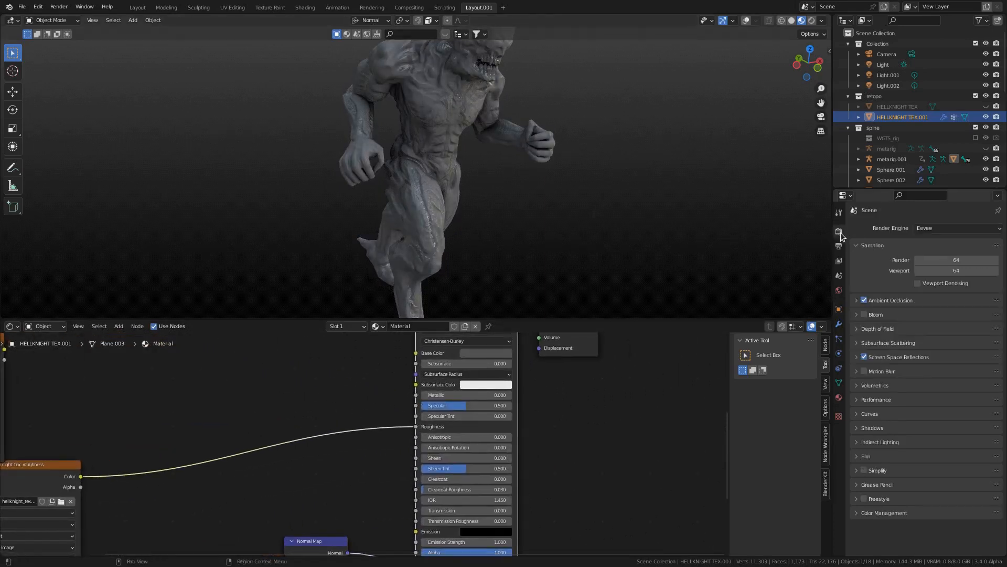
left_click(866, 300)
middle_click_drag(540, 226, 501, 194)
Step: Disconnect the roughness texture from the Principled BSDF's Roughness input
middle_click_drag(409, 423, 516, 386)
mouse_move(523, 391)
left_mouse_down()
mouse_move(348, 402)
mouse_move(281, 426)
left_mouse_up()
mouse_move(282, 426)
middle_mouse_down()
mouse_move(402, 440)
mouse_move(415, 375)
middle_mouse_up()
Step: Add a Texture Coordinate node in empty space and turn it into a new node group
middle_click_drag(419, 418, 443, 325)
middle_click_drag(335, 424, 597, 420)
key("shift+a")
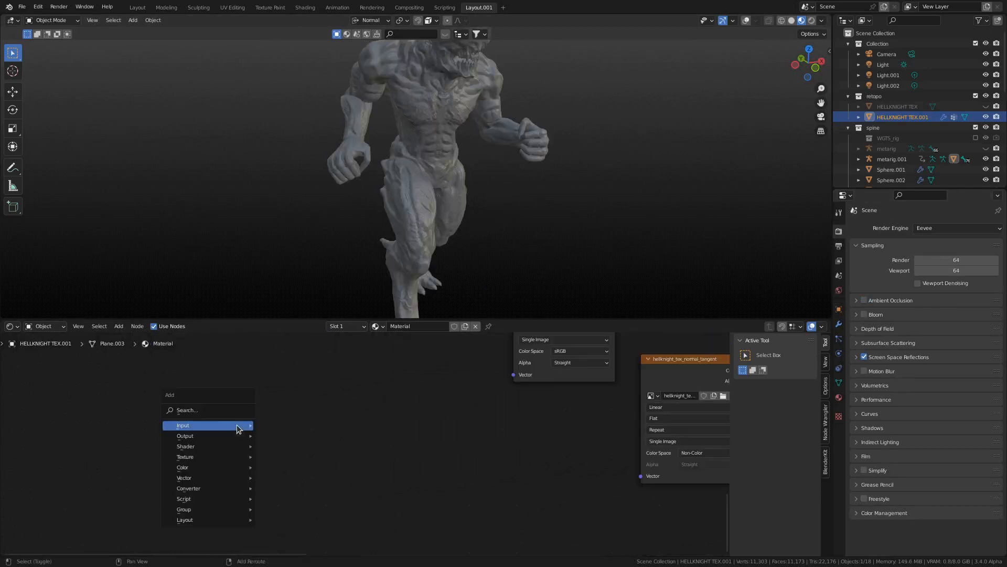
mouse_move(240, 423)
left_click(294, 403)
left_click(255, 379)
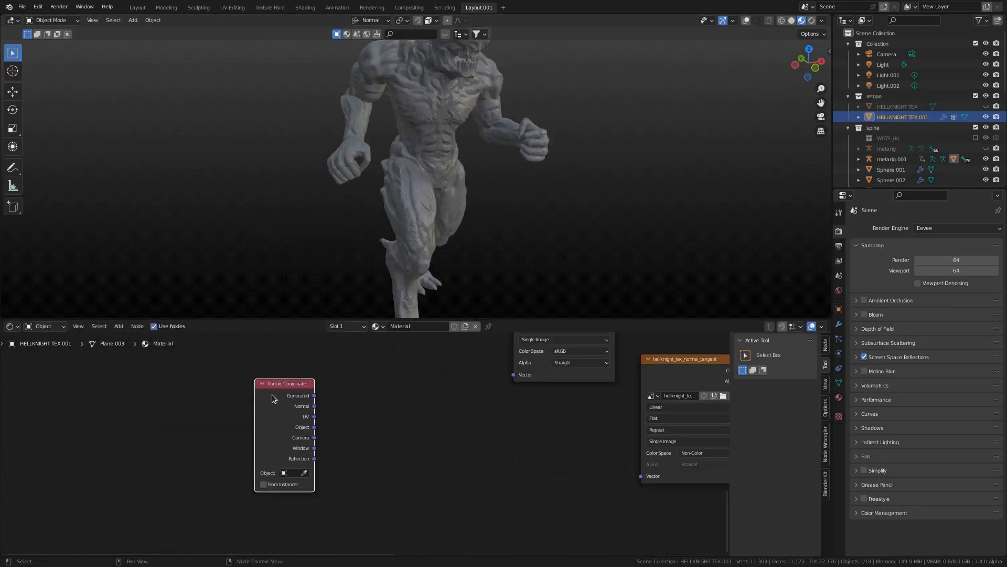
key("ctrl+g")
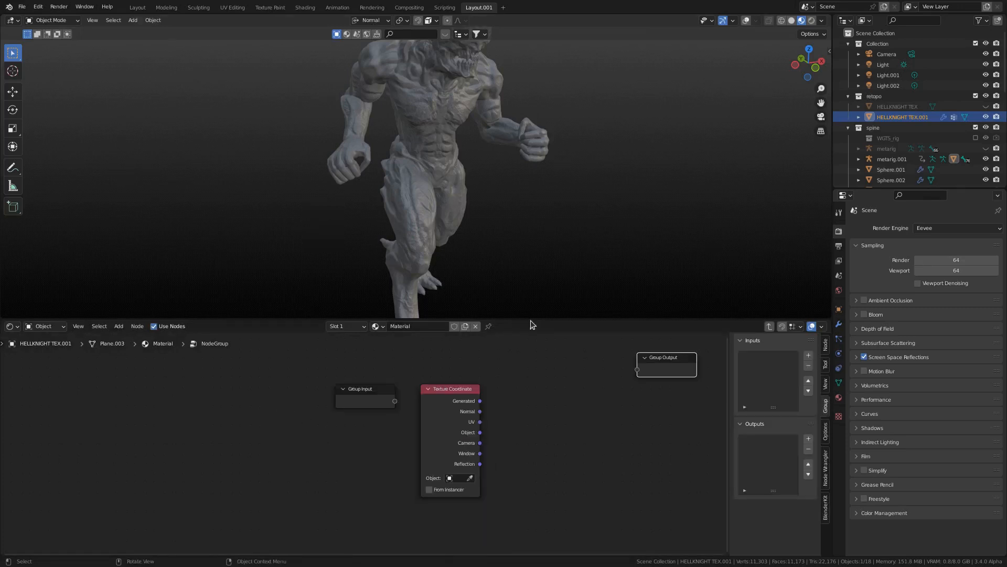
Step: Enlarge the node editor and spread the Group Input and Texture Coordinate nodes apart
left_click_drag(536, 319, 516, 80)
left_click_drag(364, 269, 159, 276)
left_click_drag(442, 278, 362, 282)
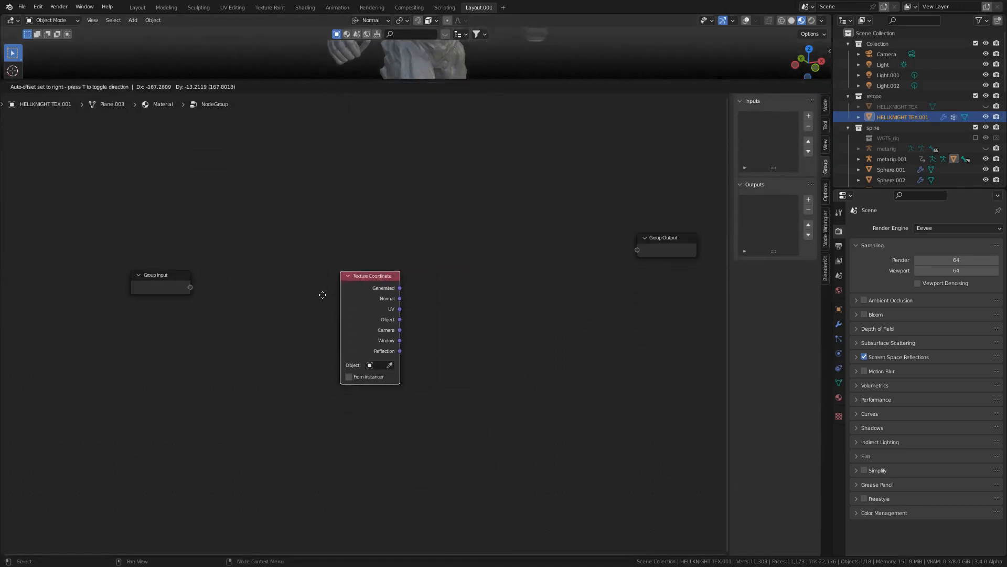
left_click_drag(363, 282, 310, 283)
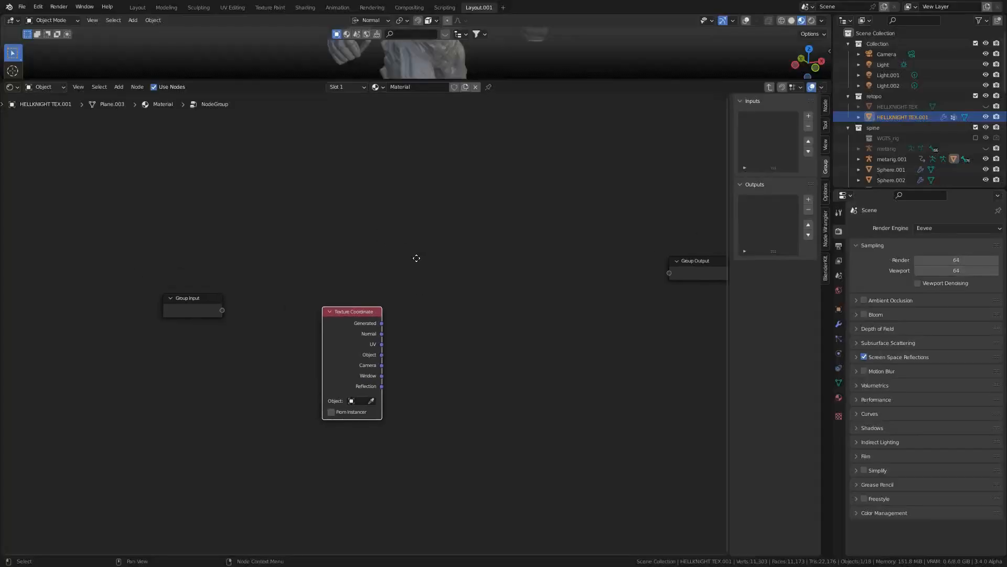
Step: Add a Combine XYZ node above the Texture Coordinate node and place a duplicate of it lower down
key("shift+a")
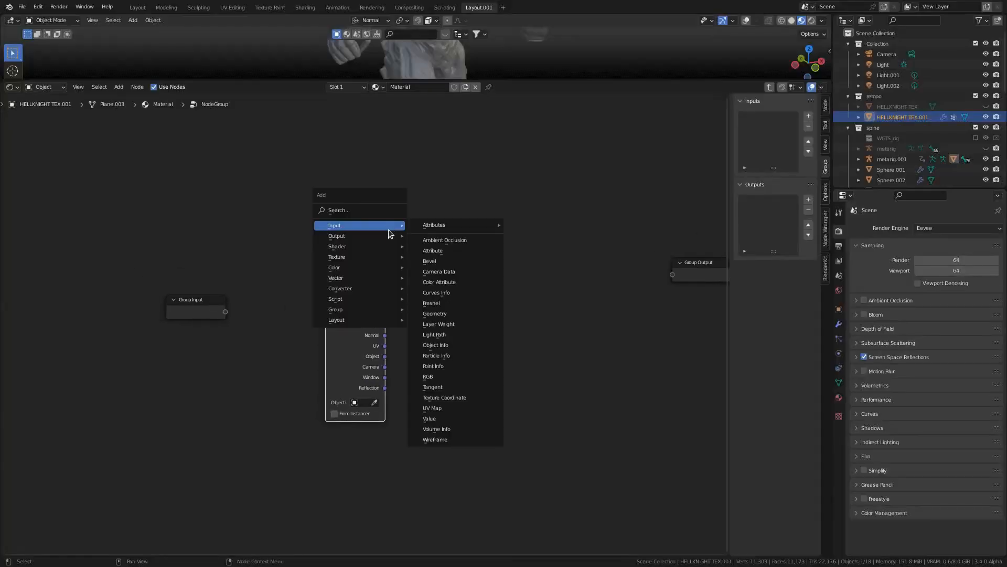
mouse_move(383, 289)
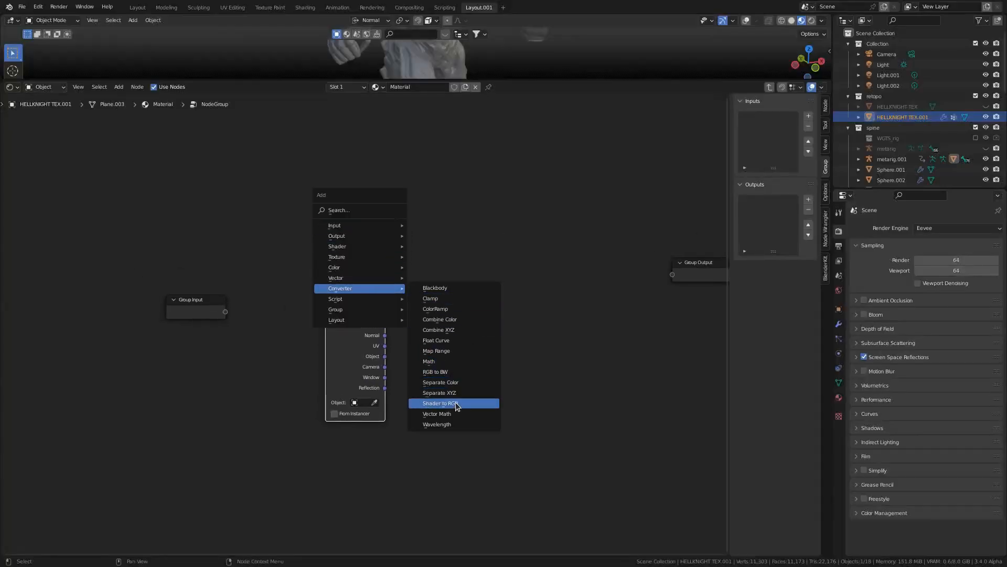
left_click(452, 332)
left_click(331, 184)
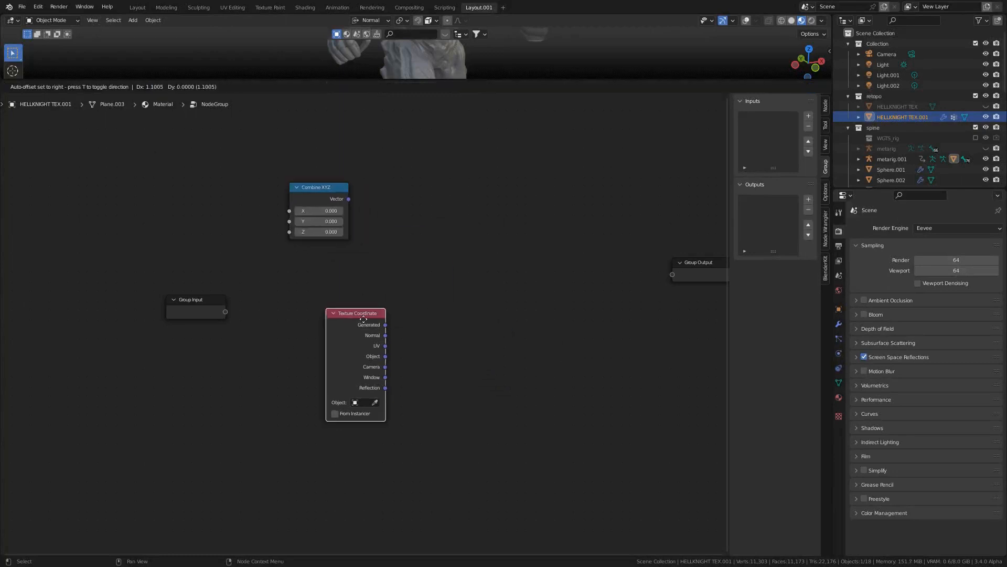
key("shift+d")
left_click(323, 370)
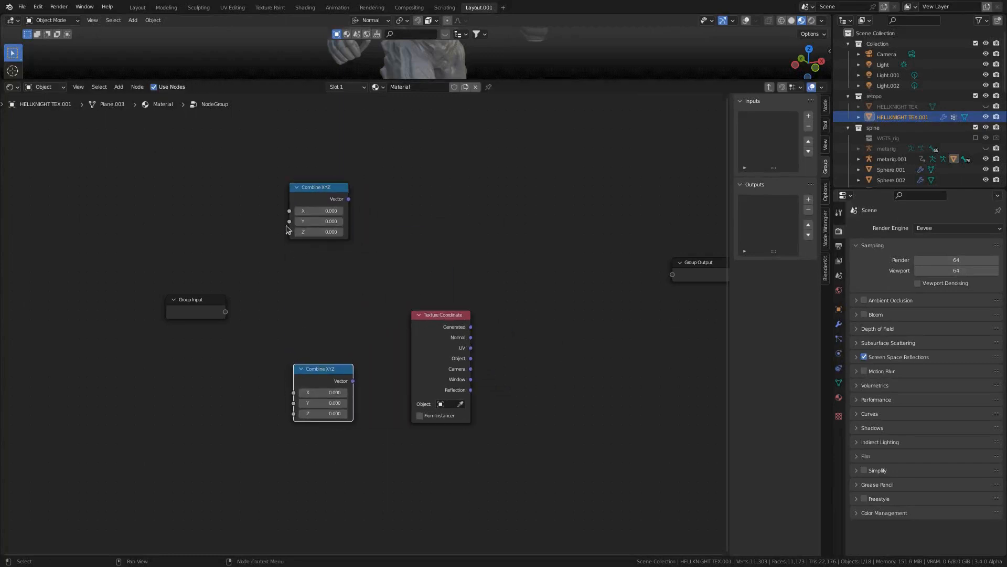
Step: Connect one Group Input socket to the upper Combine XYZ's X and the lower Combine XYZ's Y
left_click_drag(288, 211, 256, 269)
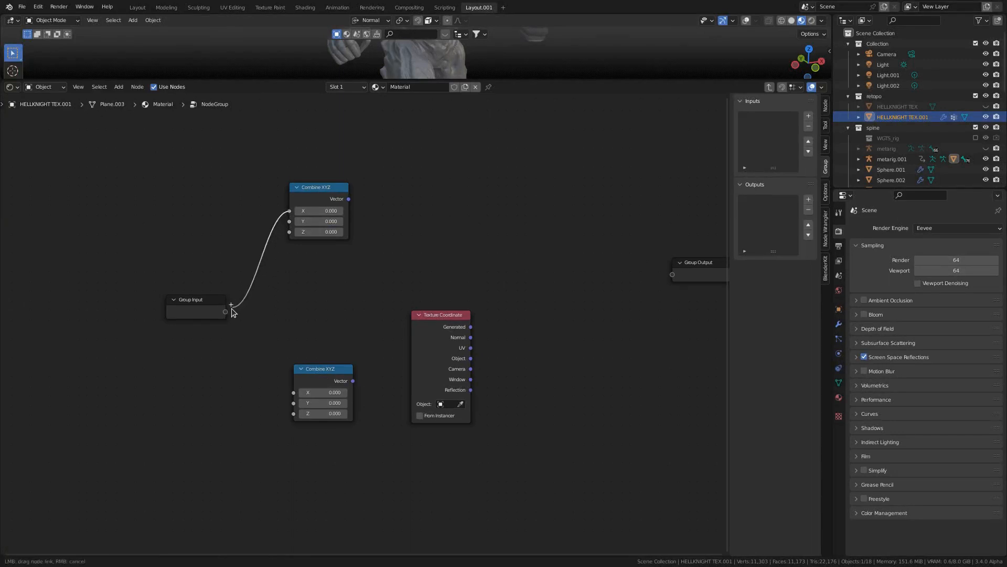
left_click_drag(232, 310, 232, 311)
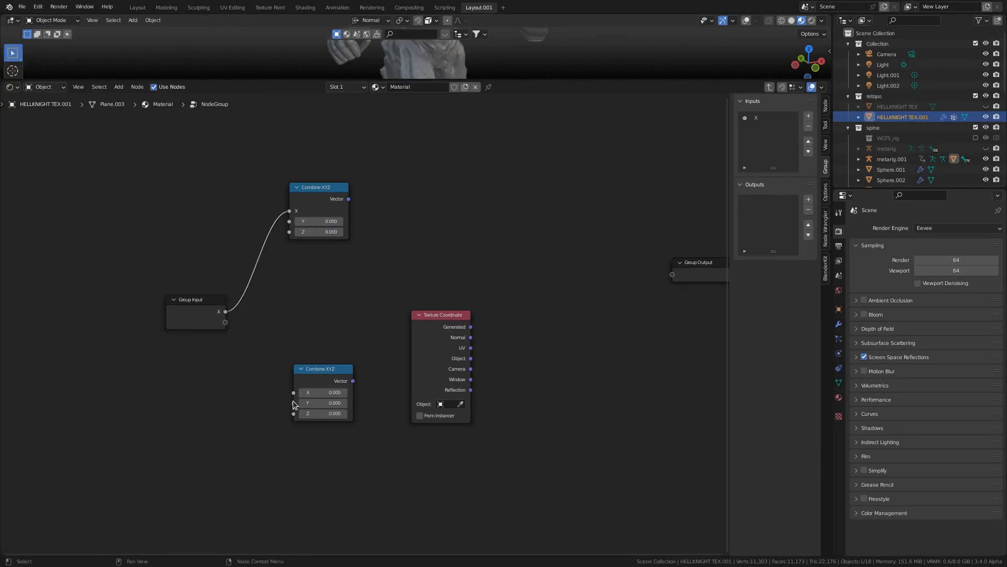
left_click_drag(293, 403, 280, 393)
left_click_drag(227, 313, 226, 312)
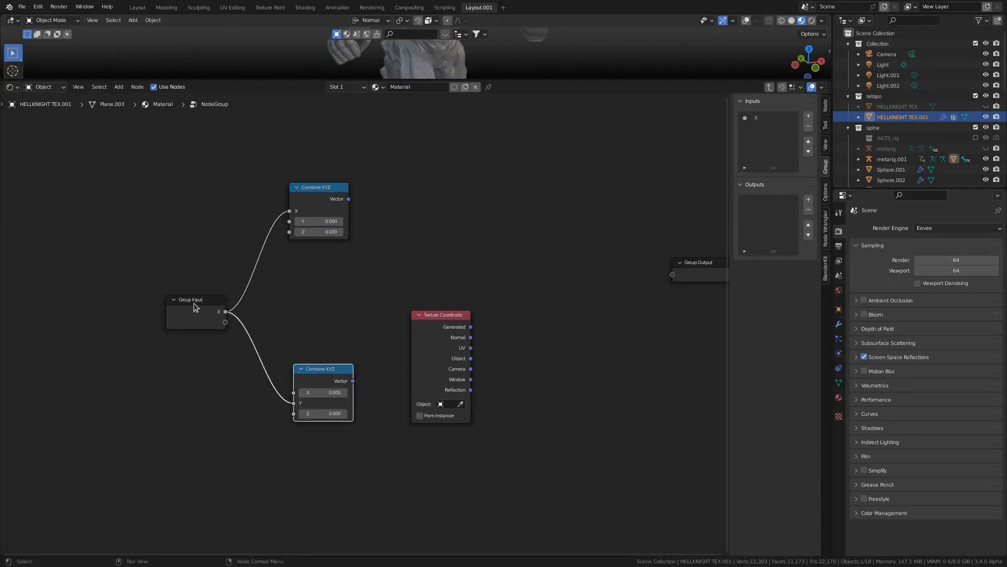
Step: Rename the group's X input to MOVE
left_click(196, 311)
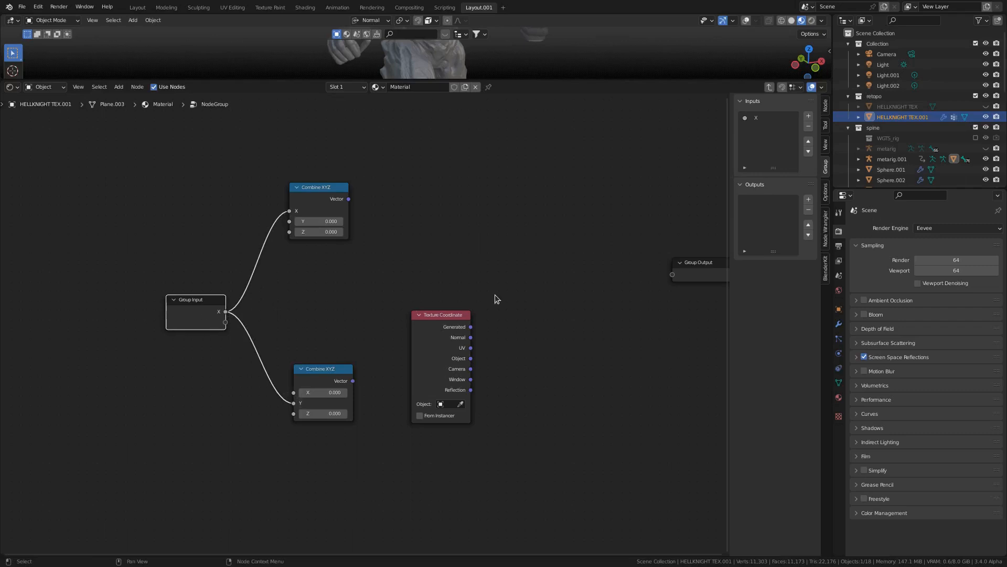
left_click(756, 119)
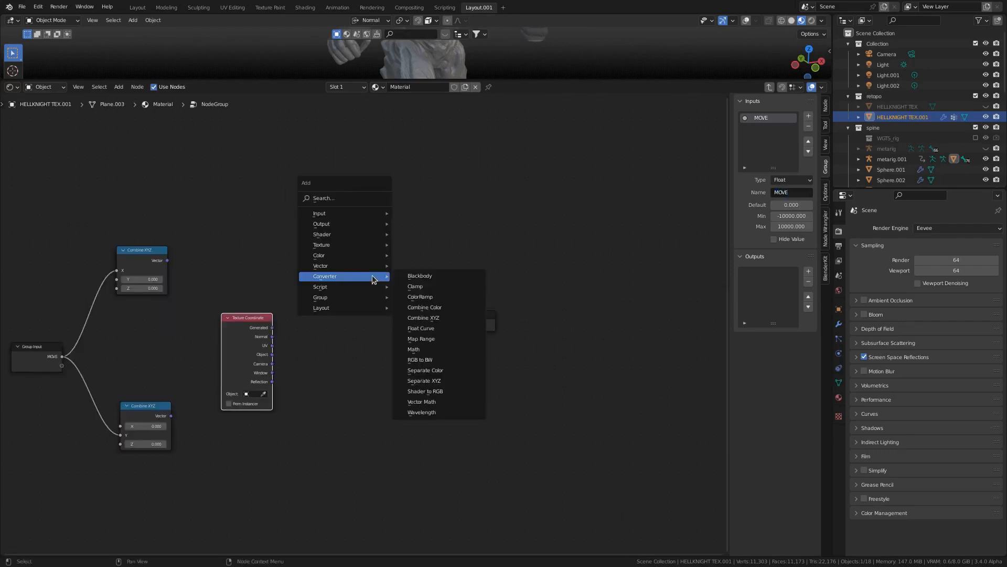
Step: Add a Mapping node and connect the Texture Coordinate's UV output to its Vector input
mouse_move(351, 265)
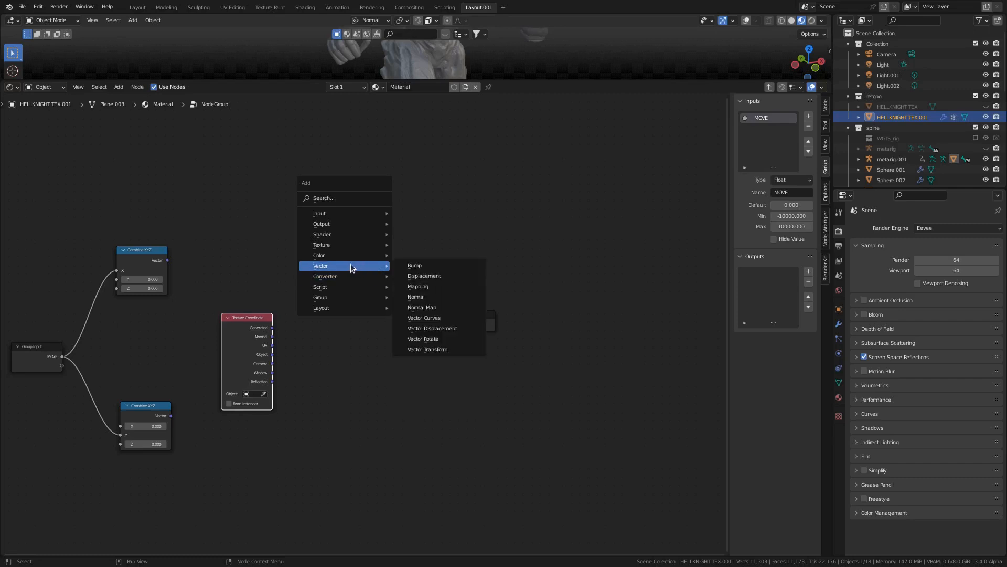
left_click(419, 286)
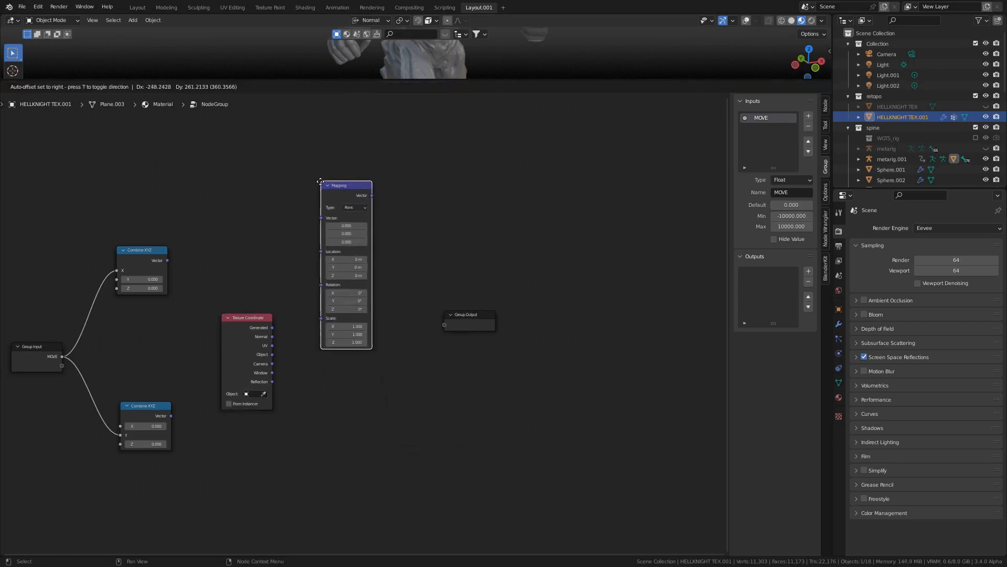
left_click(321, 174)
left_click_drag(267, 346, 304, 251)
left_click_drag(319, 212, 319, 209)
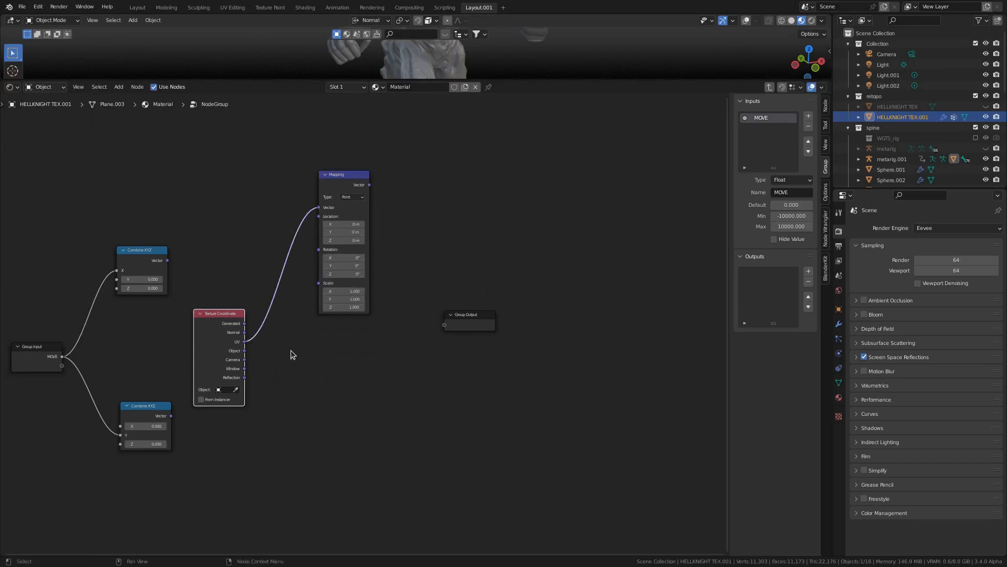
Step: Duplicate the Mapping node below the first, feed it the UV output, and merge both UV links through a reroute
middle_click_drag(288, 354, 306, 334)
left_click(361, 161)
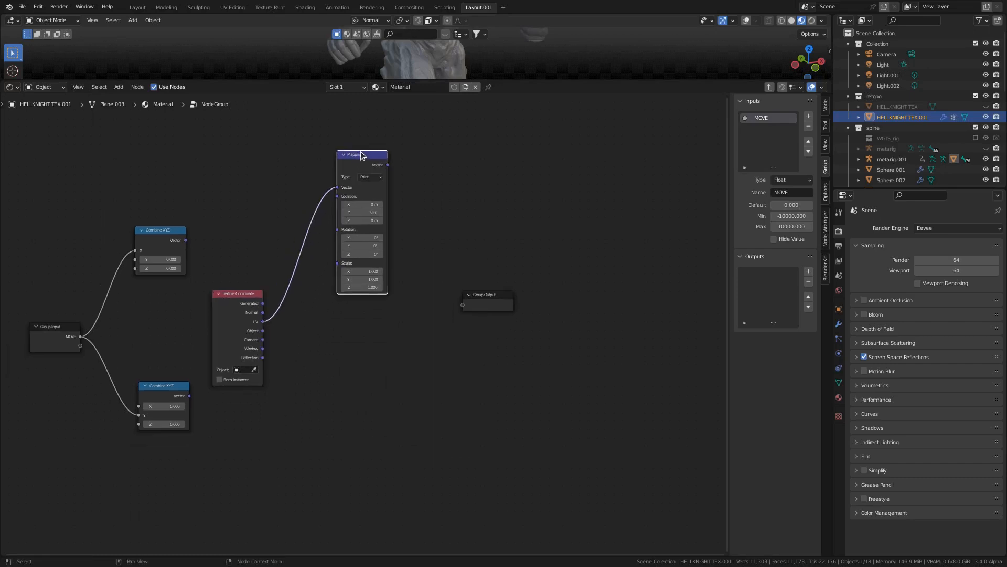
key("shift+d")
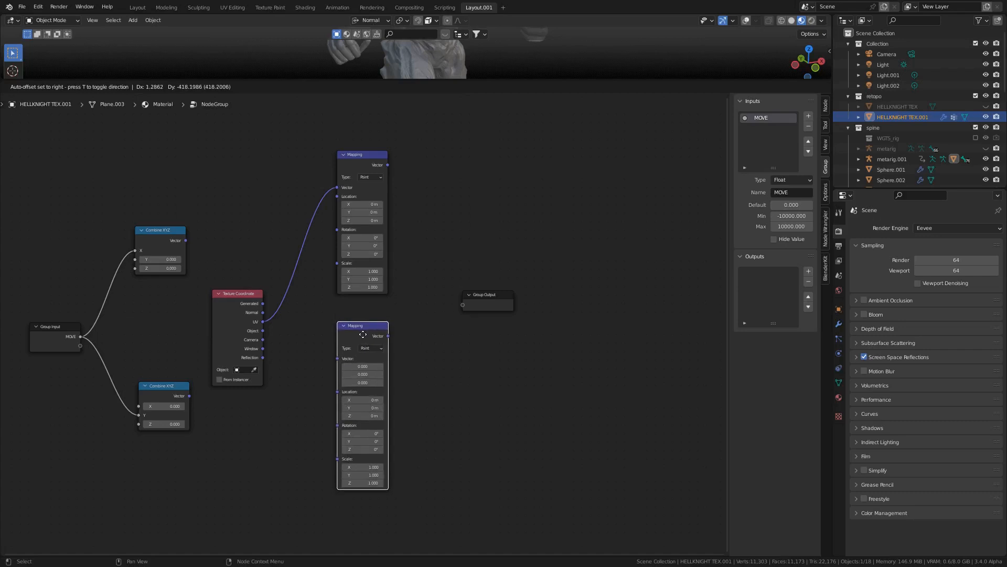
left_click(363, 335)
left_click_drag(263, 322, 337, 358)
right_click_drag(297, 360, 291, 219, "shift")
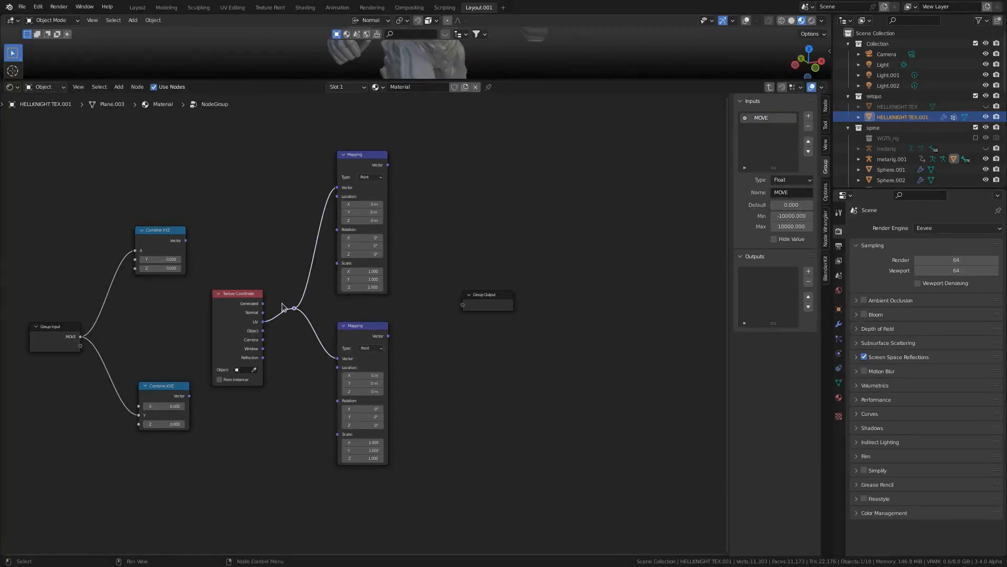
left_click_drag(237, 301, 223, 295)
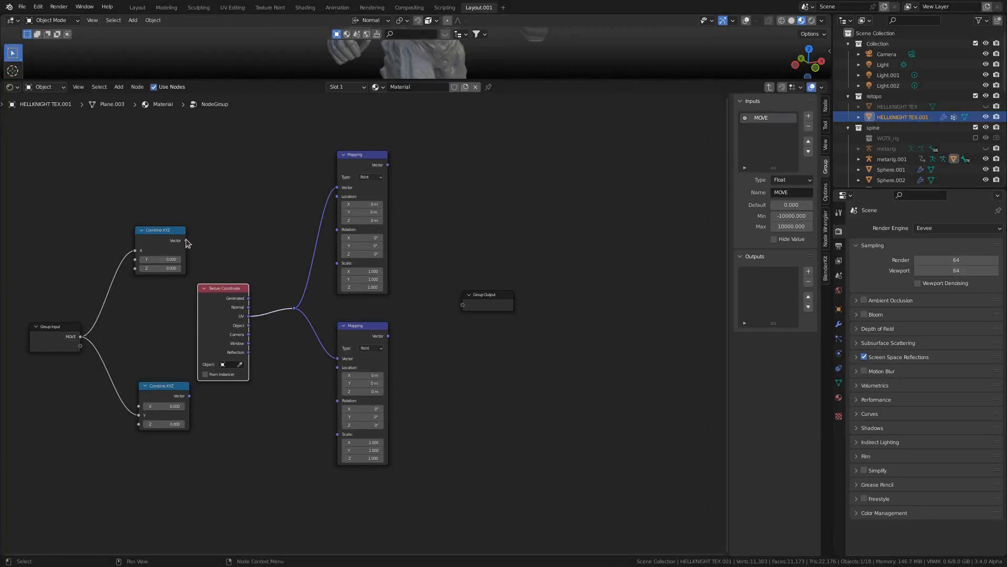
Step: Connect the upper and lower Combine XYZ vectors to the Location inputs of the upper and lower Mapping nodes
left_click_drag(186, 241, 336, 196)
middle_click_drag(266, 321, 249, 250)
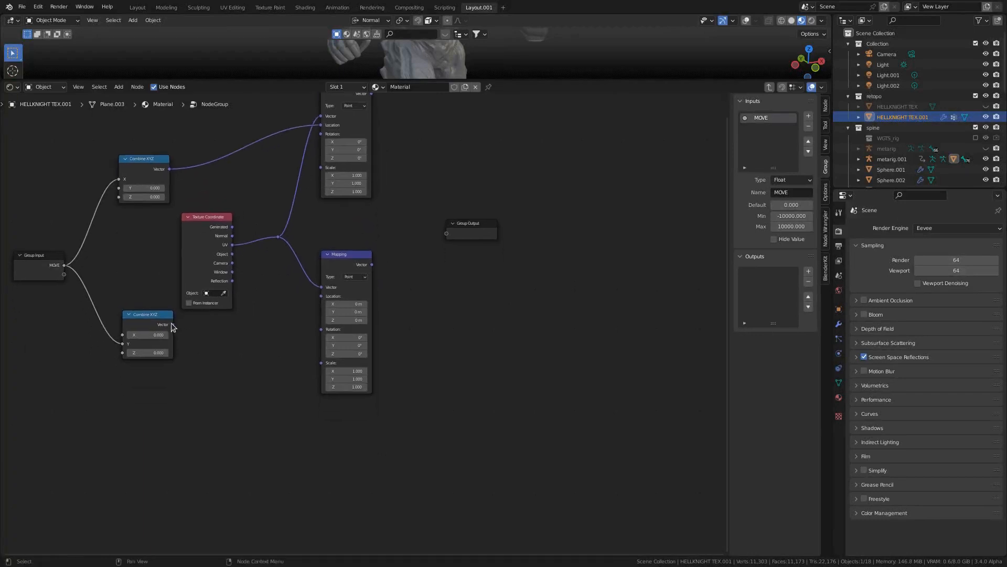
left_click_drag(173, 325, 244, 336)
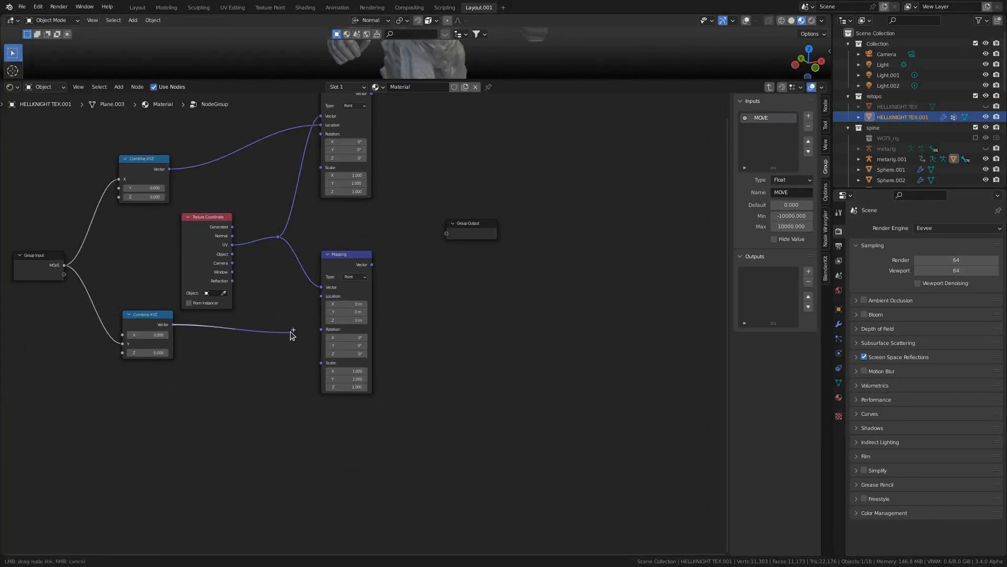
left_click_drag(319, 298, 320, 297)
Step: Duplicate the lower Mapping node and place the third copy beneath it
scroll(310, 299, "down", 3)
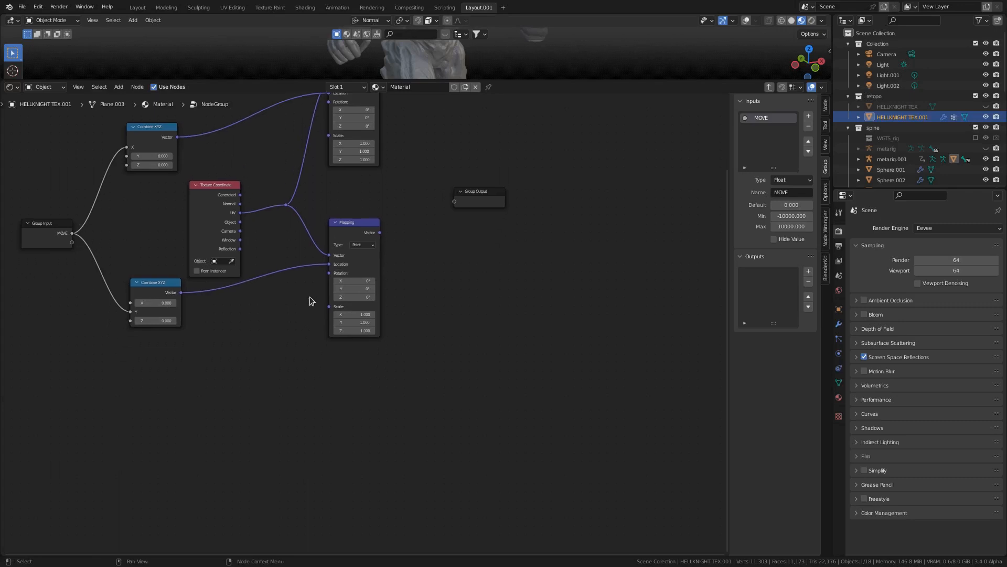
left_click(341, 248)
key("shift+d")
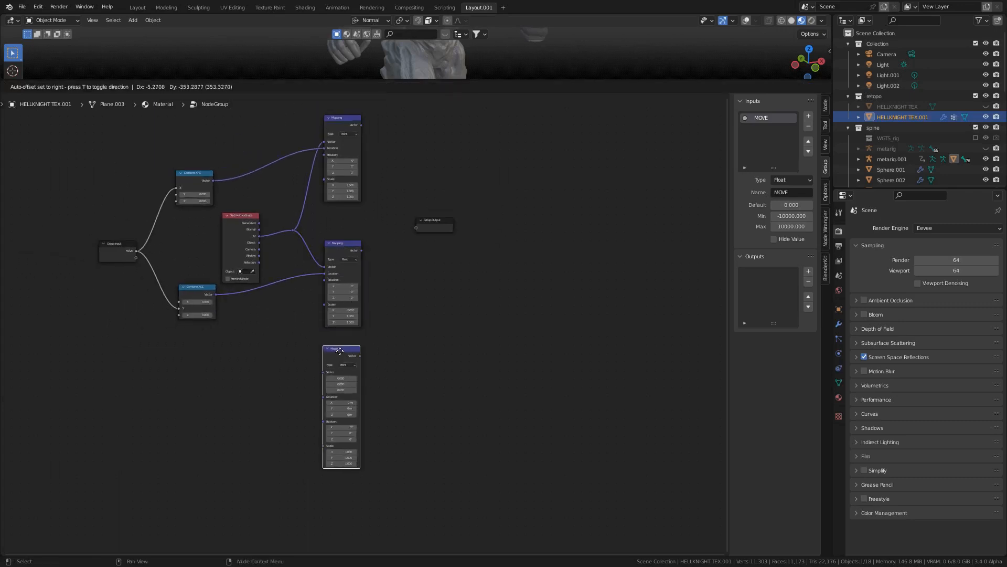
left_click(343, 354)
Step: Add a Vector Math node beside the third Mapping node and set its operation to Multiply
middle_click_drag(316, 343, 351, 333)
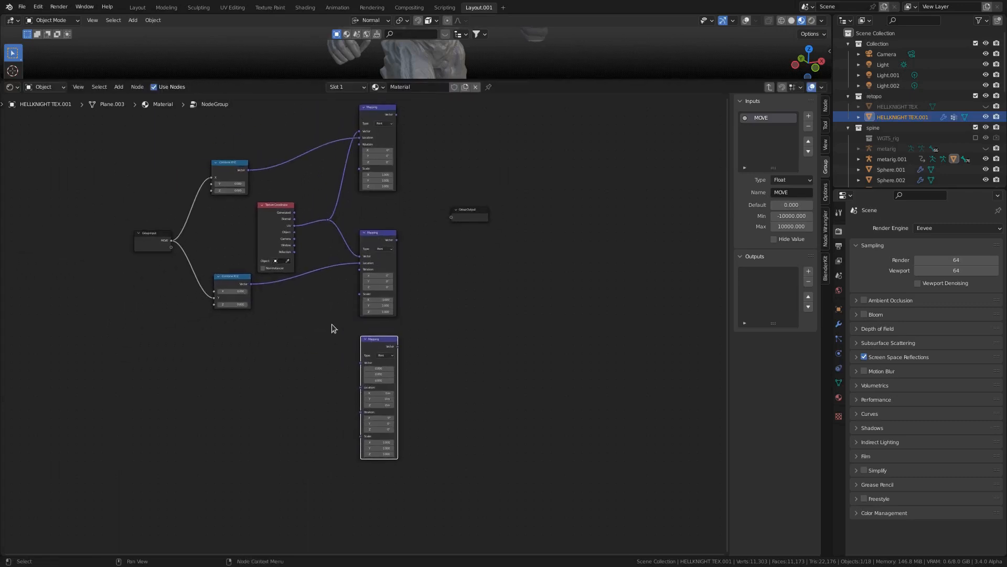
key("shift+a")
mouse_move(332, 330)
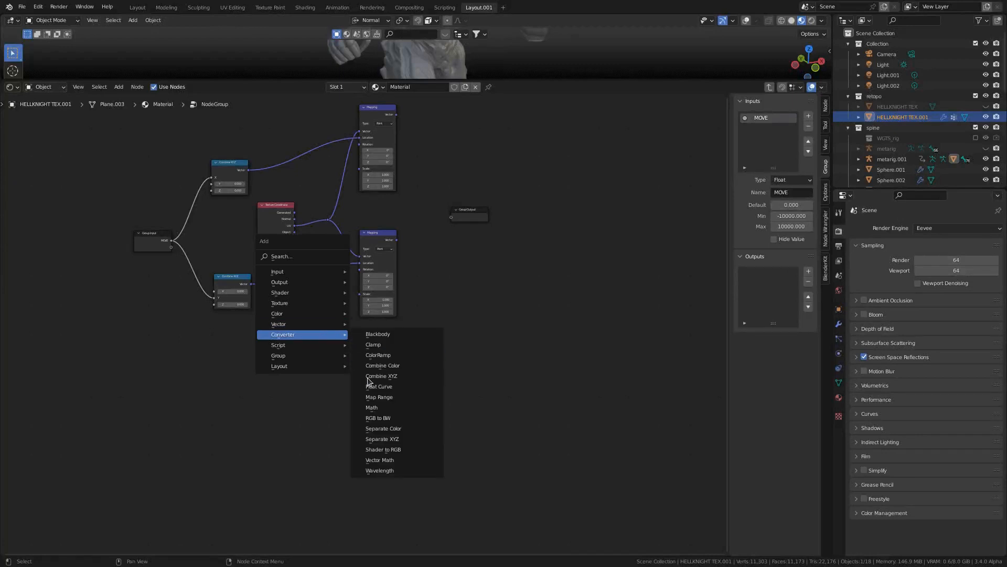
left_click(380, 459)
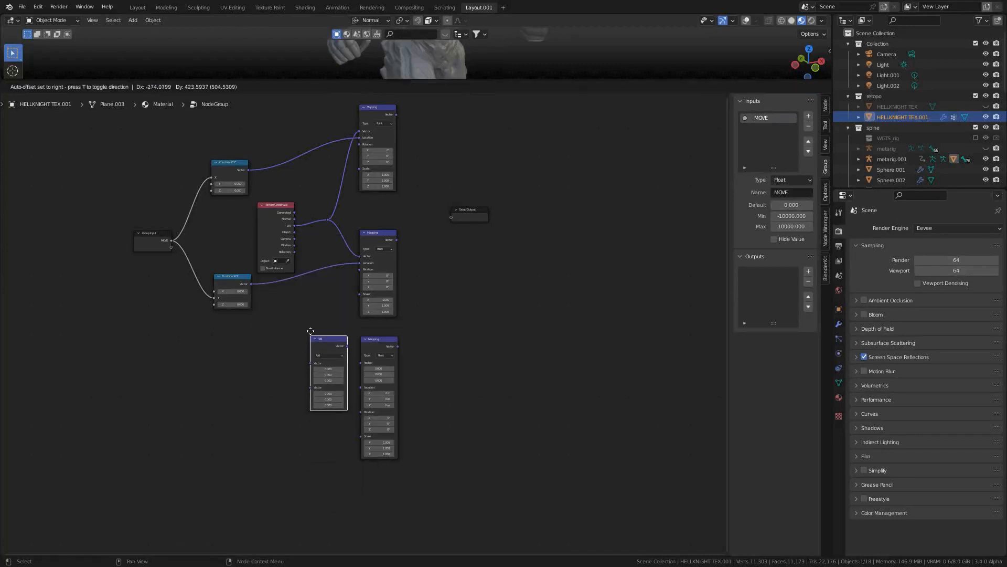
left_click(311, 332)
scroll(324, 341, "up", 3)
left_click(324, 337)
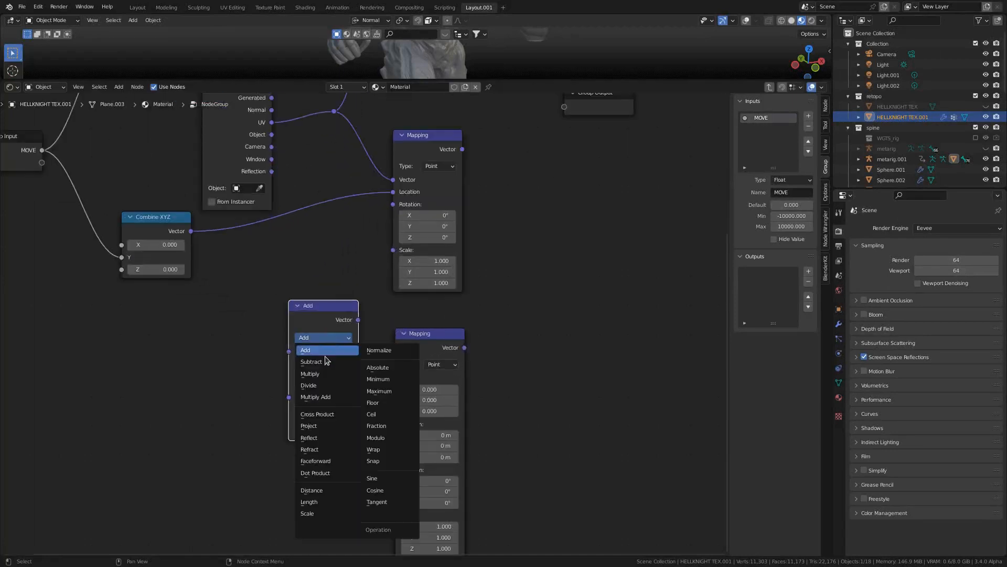
left_click(324, 373)
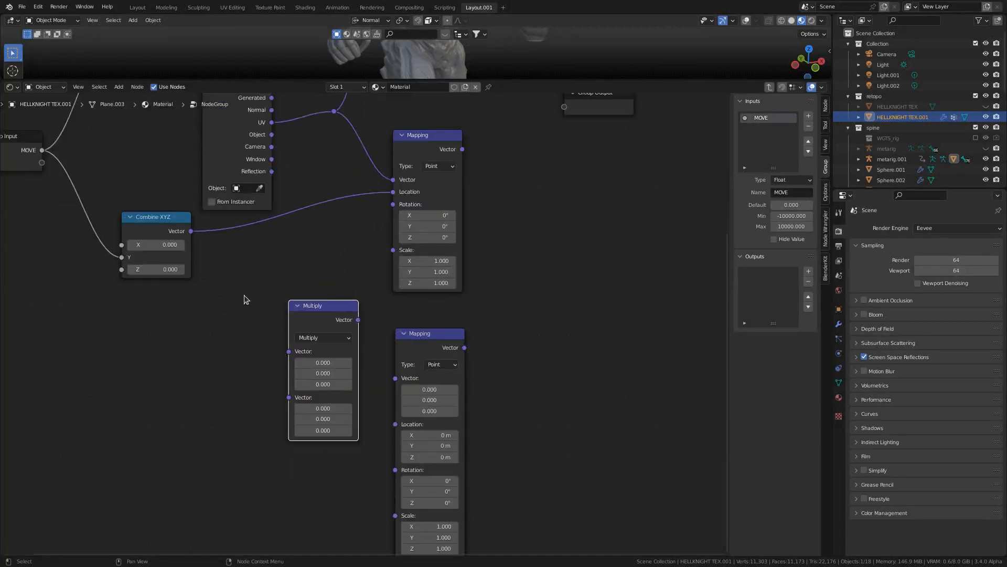
Step: Connect the lower Combine XYZ's vector output to the Multiply node's first Vector input
middle_click_drag(244, 294, 324, 328)
scroll(310, 315, "down", 1)
left_click_drag(268, 281, 353, 384)
middle_click_drag(333, 420, 314, 392)
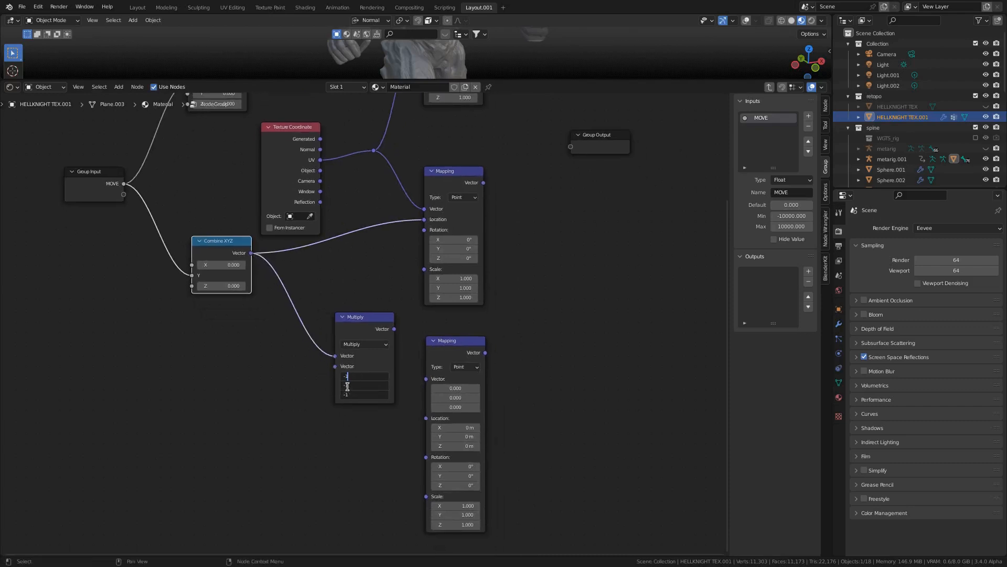
Step: Set the Multiply node's second vector to -1 on all axes and connect its output to the third Mapping node's Location
key("Return")
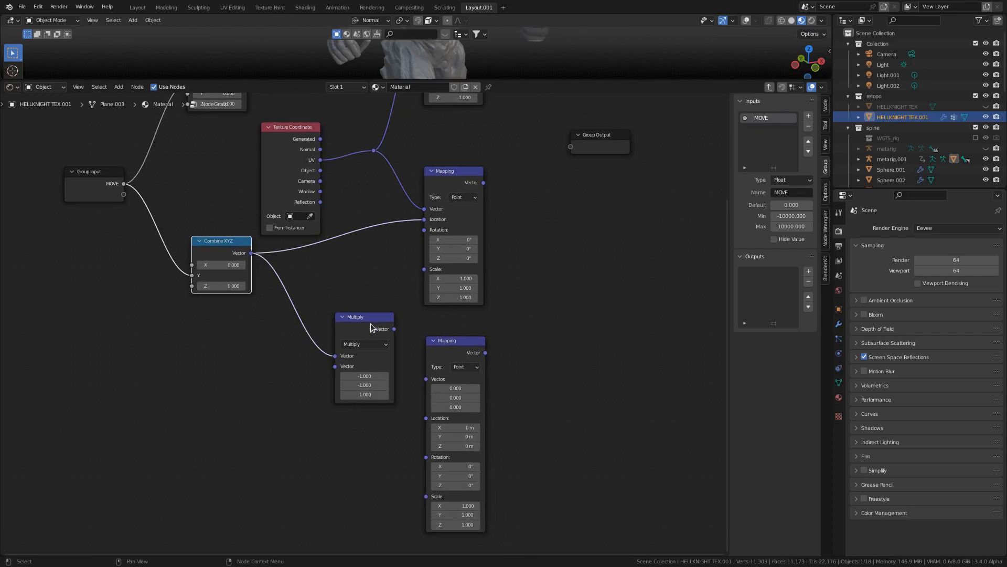
left_click_drag(357, 329, 314, 386)
middle_click_drag(380, 392, 396, 418)
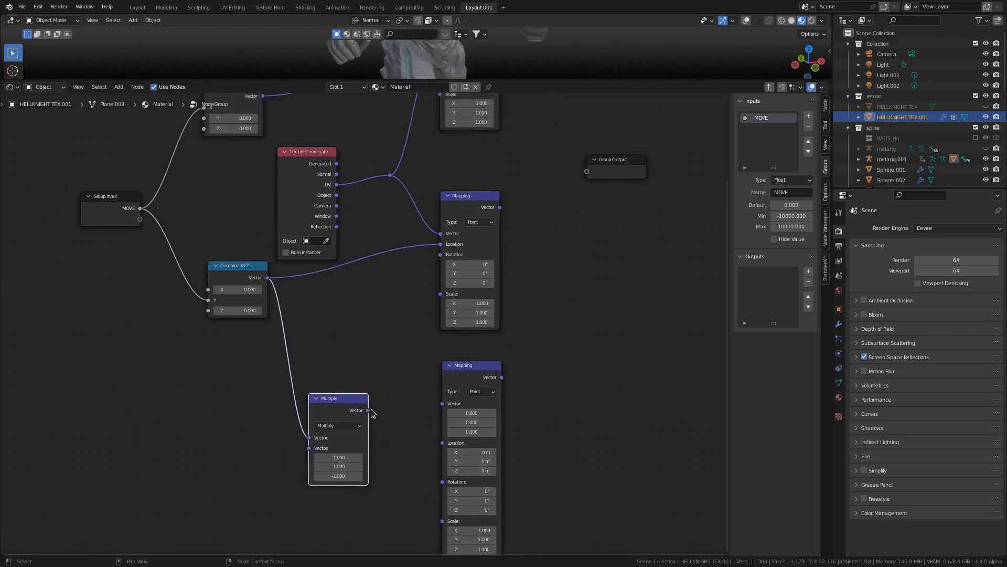
left_click_drag(369, 410, 394, 419)
left_click_drag(440, 447, 443, 444)
middle_click_drag(381, 362, 407, 398)
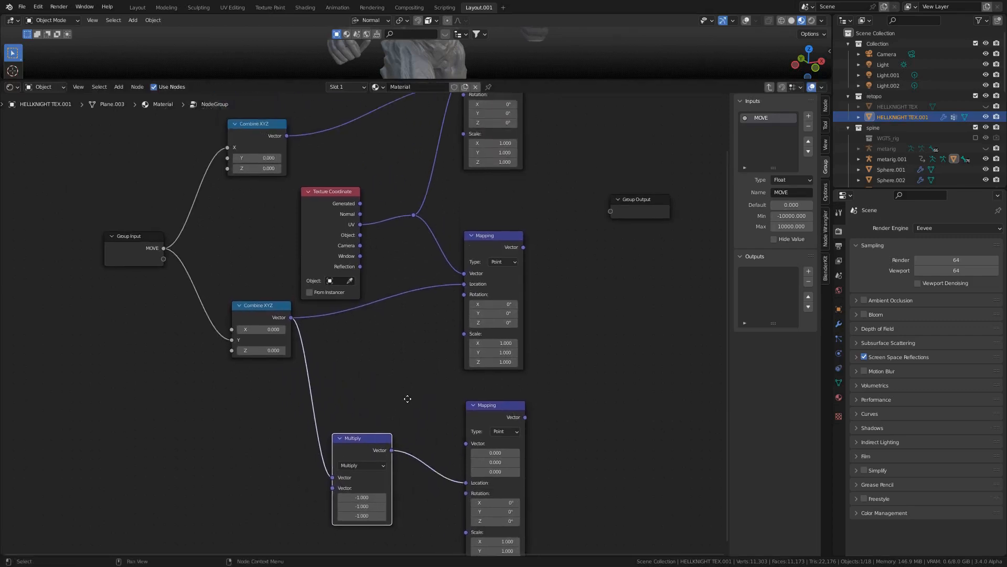
Step: Shift the Texture Coordinate node away from the Mapping nodes and connect the UV reroute to the third Mapping node's Vector input
left_click_drag(331, 208, 273, 203)
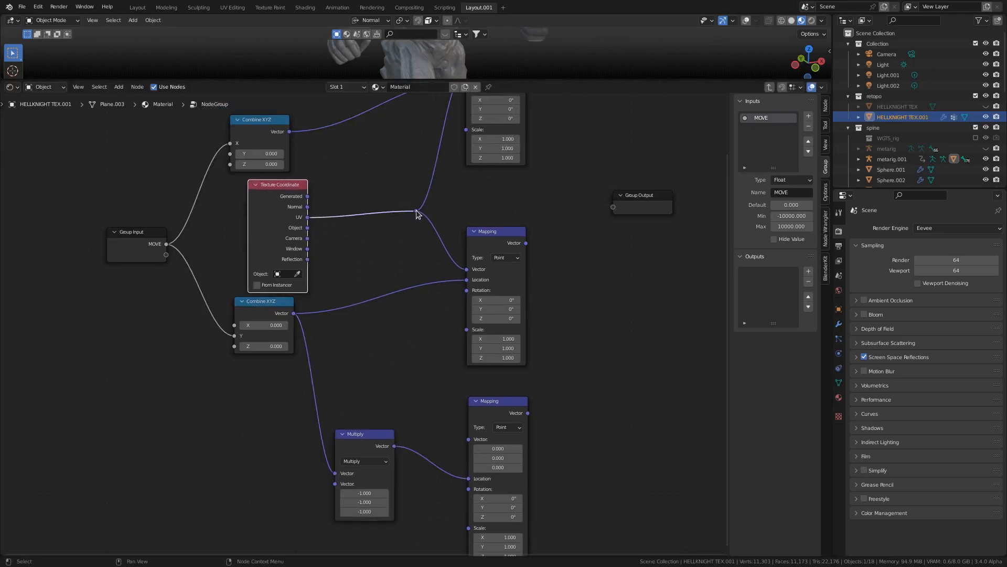
left_click_drag(417, 213, 387, 219)
left_click_drag(397, 306, 469, 439)
middle_click_drag(420, 406, 329, 416)
Step: Move the top Mapping node and its Combine XYZ node higher to make room for another branch
middle_click_drag(364, 283, 352, 471)
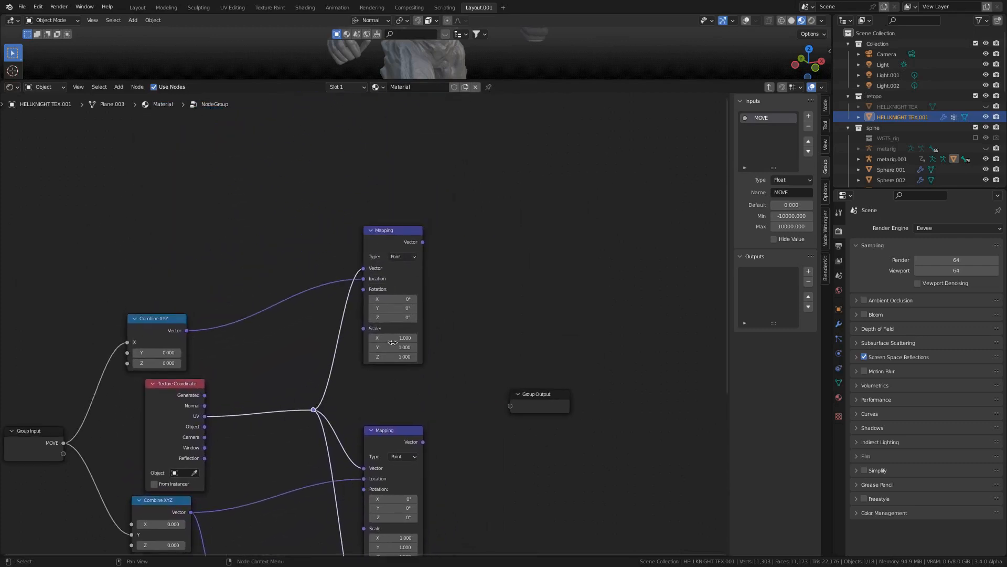
middle_click_drag(379, 338, 422, 375)
left_click_drag(433, 270, 438, 114)
left_click_drag(192, 373, 258, 196)
middle_click_drag(370, 292, 288, 262)
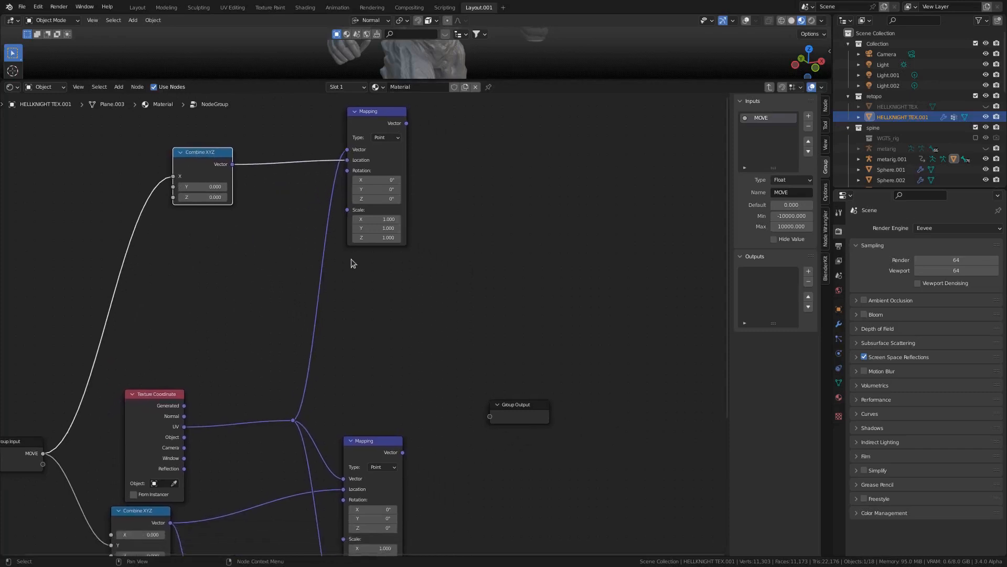
Step: Duplicate the top Mapping node beneath it, feeding its Location from the upper Combine XYZ and its Vector from the UV reroute
left_click(394, 120)
key("shift+d")
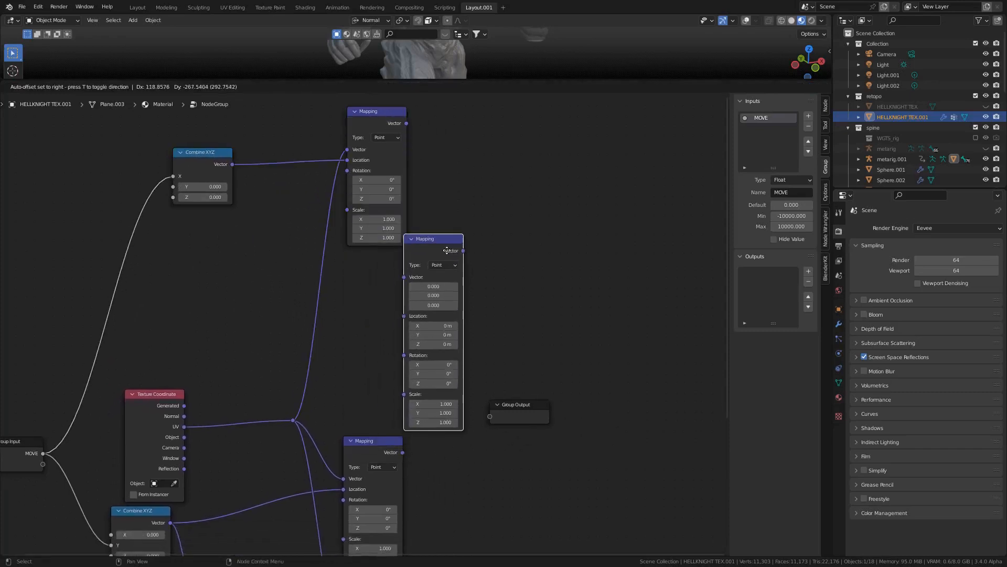
left_click(478, 232)
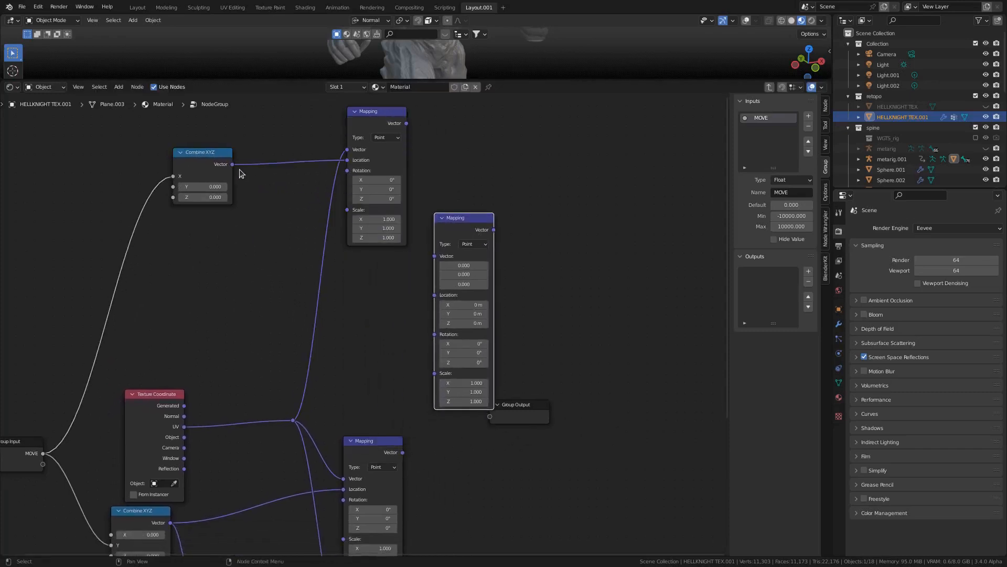
left_click_drag(232, 165, 435, 299)
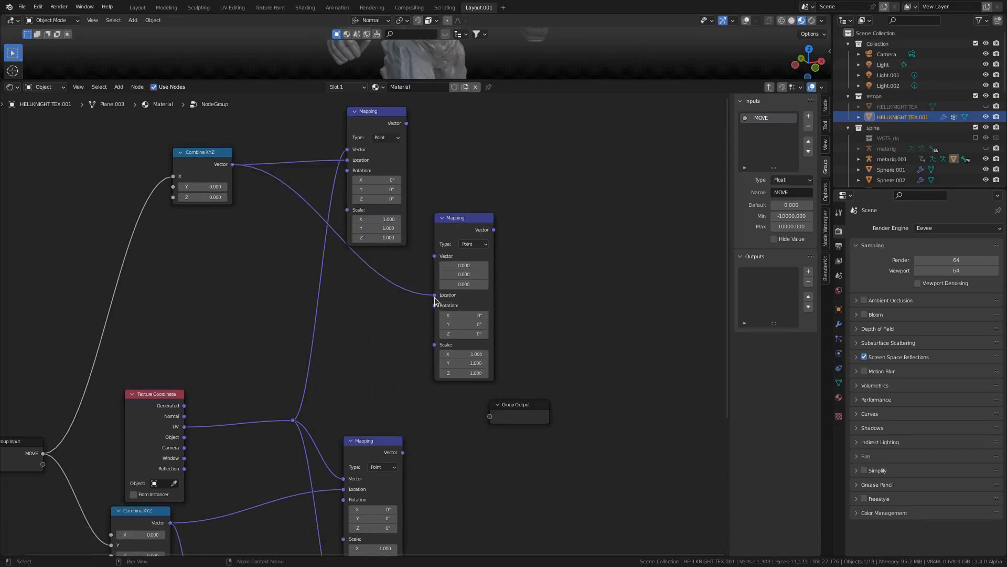
left_click_drag(295, 420, 379, 267)
middle_click_drag(417, 296, 407, 285)
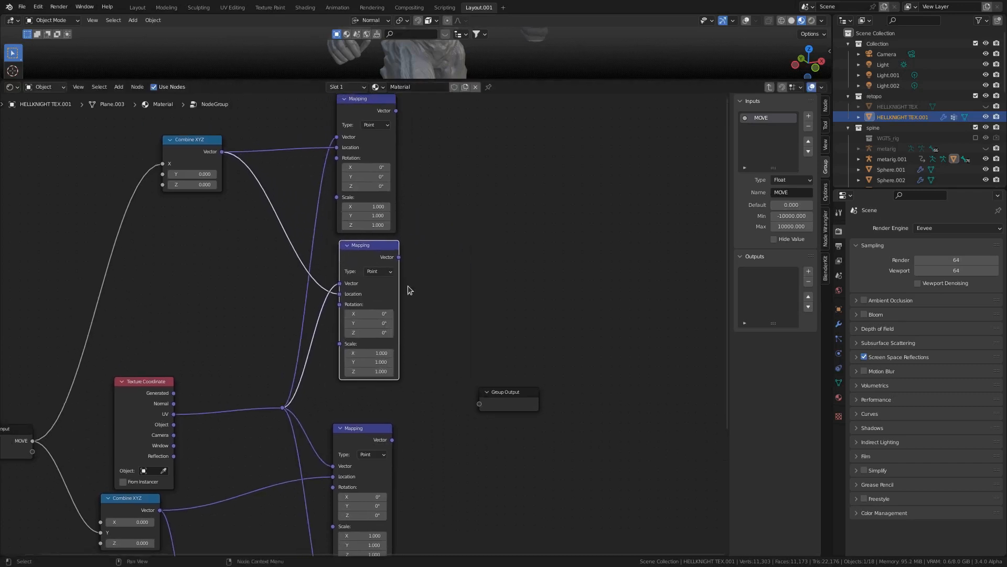
Step: Place a copy of the -1 Multiply node between the upper Combine XYZ and the new Mapping node's Location
middle_click_drag(377, 409, 435, 272)
left_click_drag(292, 505, 339, 245)
middle_click_drag(473, 367, 342, 340)
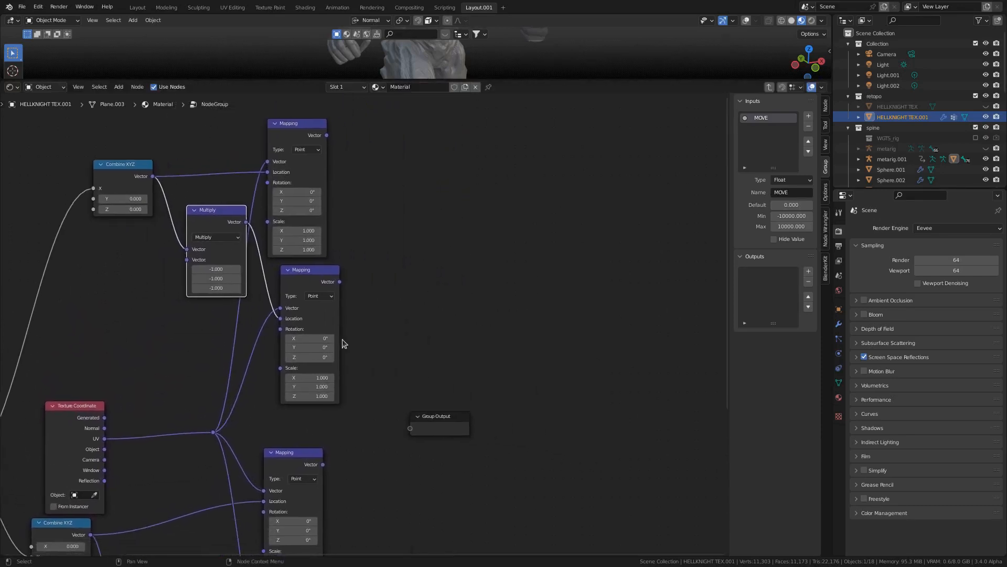
Step: Move the Group Output node farther out and add an Image Texture node using the hellknight_tex_normal_tangent image
left_click_drag(438, 420, 588, 394)
left_click_drag(588, 394, 616, 395)
left_click(497, 326)
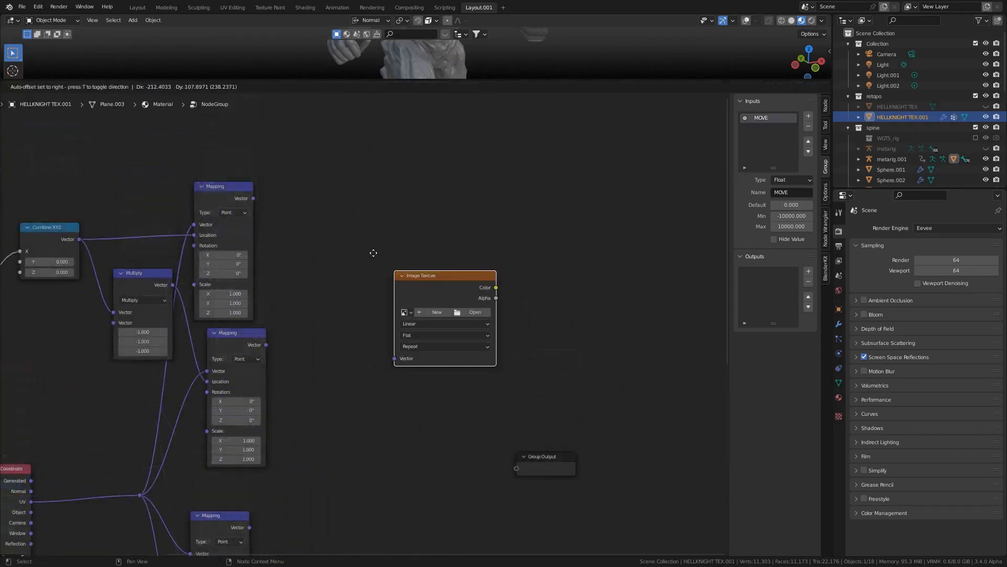
left_click(344, 216)
left_click(355, 256)
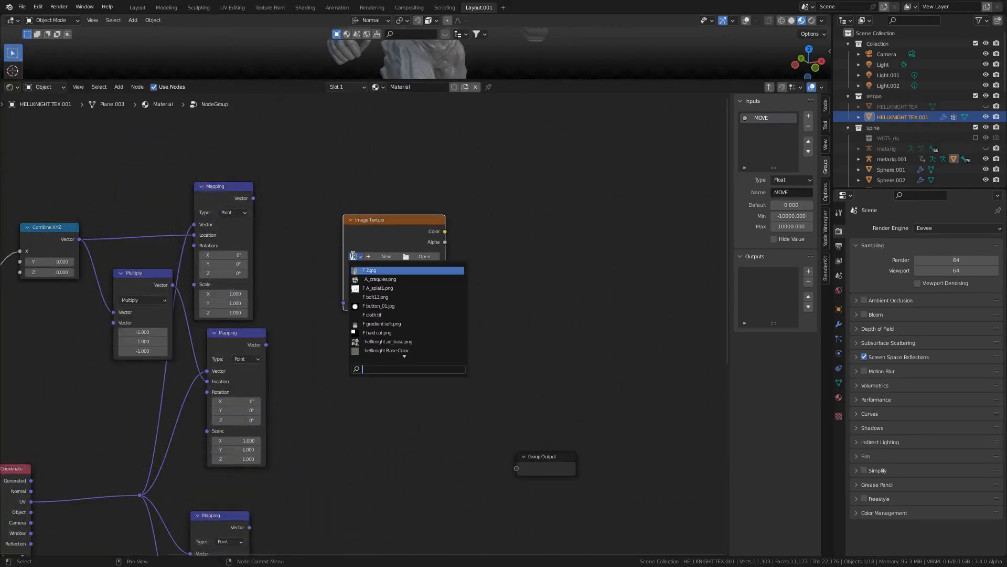
type("nor")
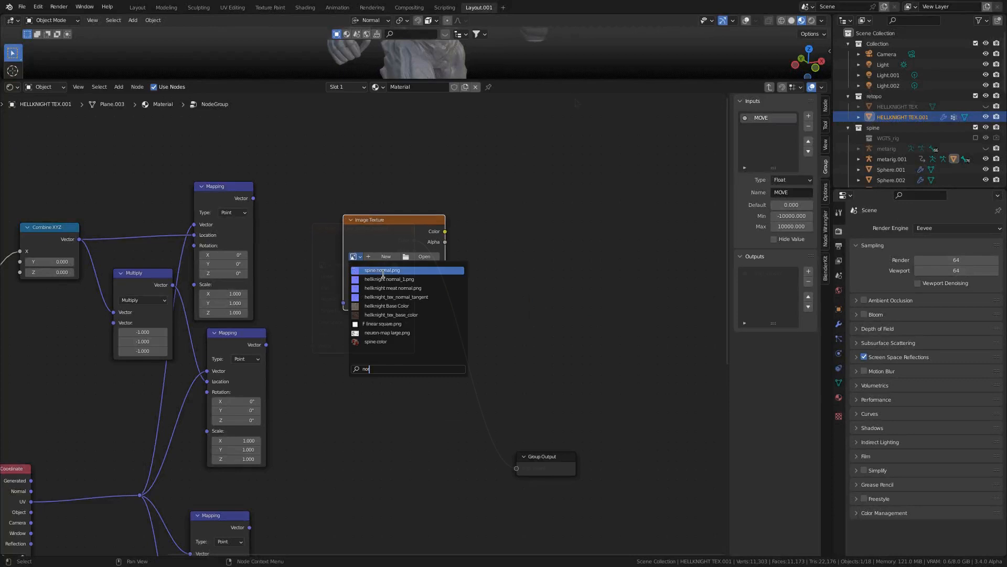
left_click(383, 279)
left_click_drag(566, 80, 565, 148)
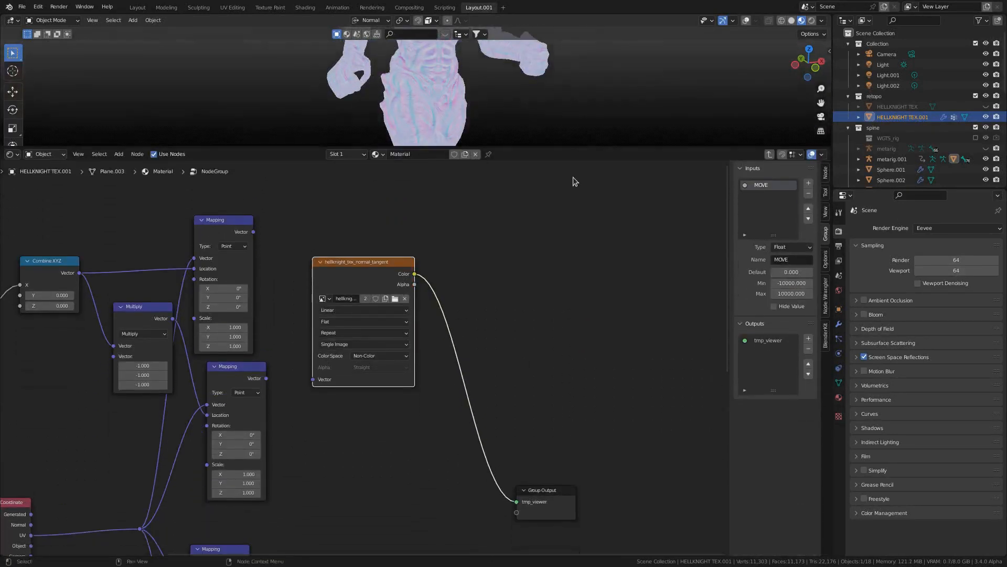
left_click(377, 260, "ctrl+shift")
key("ctrl+z")
key("ctrl+z")
Step: Position the normal map texture beside the top Mapping node and connect that Mapping's output to the texture's Vector input
scroll(373, 326, "down", 2)
scroll(525, 296, "up", 1)
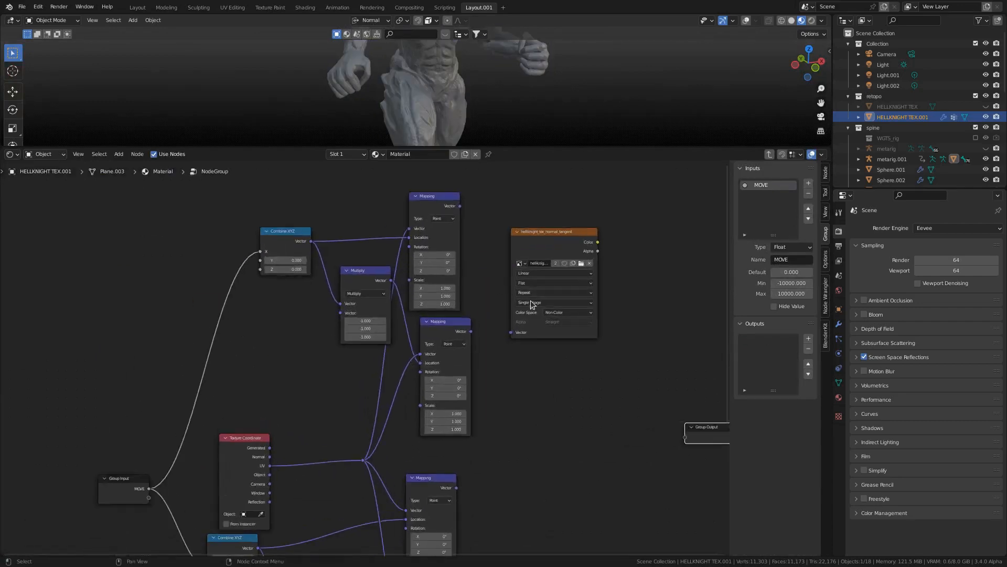
middle_click_drag(531, 300, 422, 340)
left_click_drag(446, 281, 478, 218)
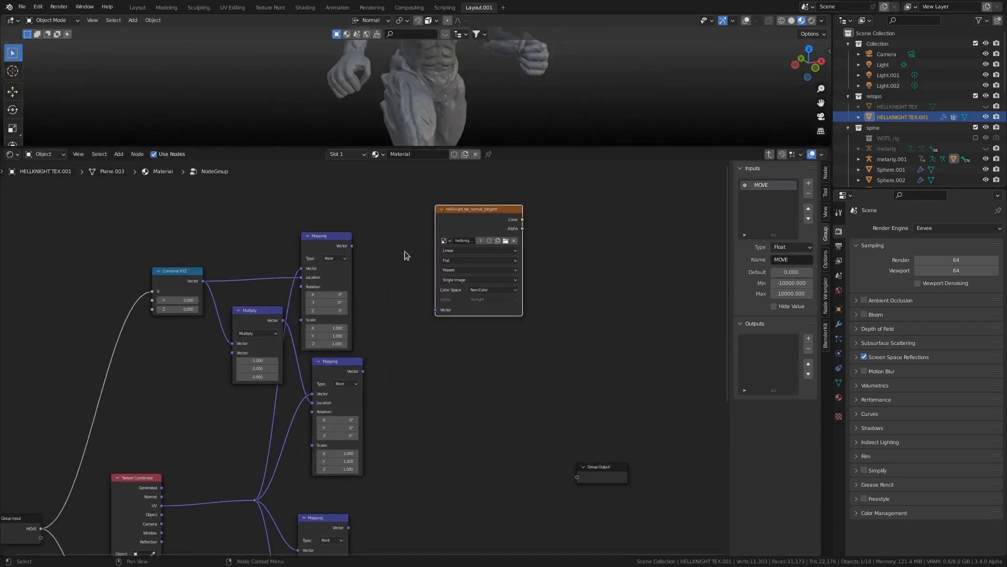
left_click_drag(352, 246, 439, 314)
middle_click_drag(499, 282, 408, 304)
Step: Wrap the normal map Image Texture node in its own nested node group
left_click(403, 238)
middle_click_drag(403, 245, 408, 230)
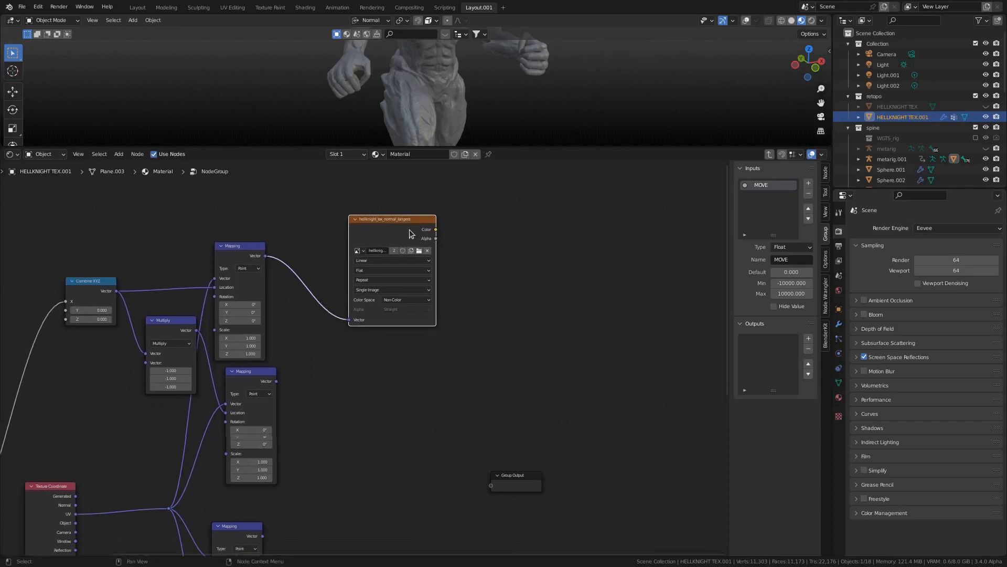
key("ctrl+g")
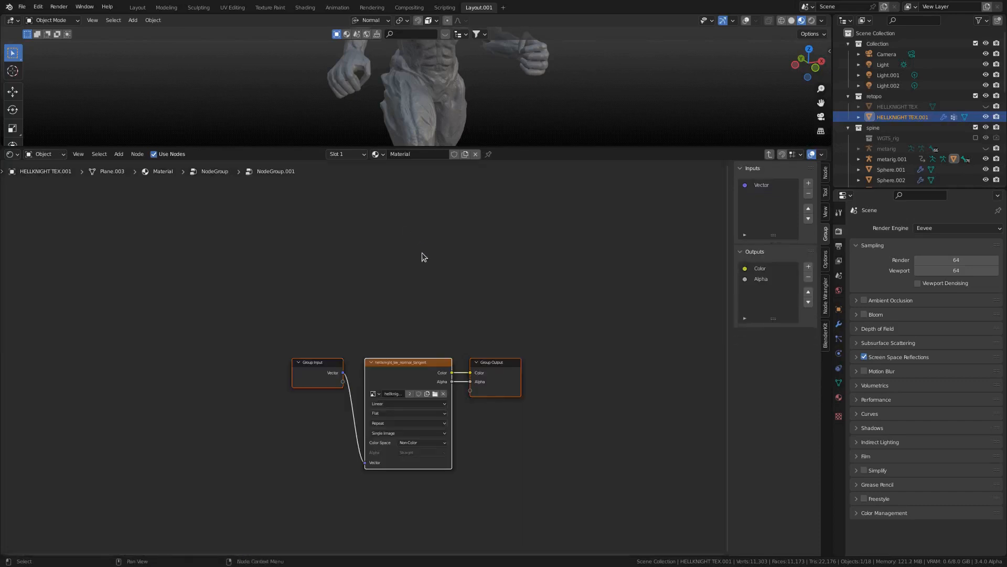
middle_click_drag(456, 310, 410, 288)
scroll(402, 325, "up", 1)
scroll(393, 371, "up", 1)
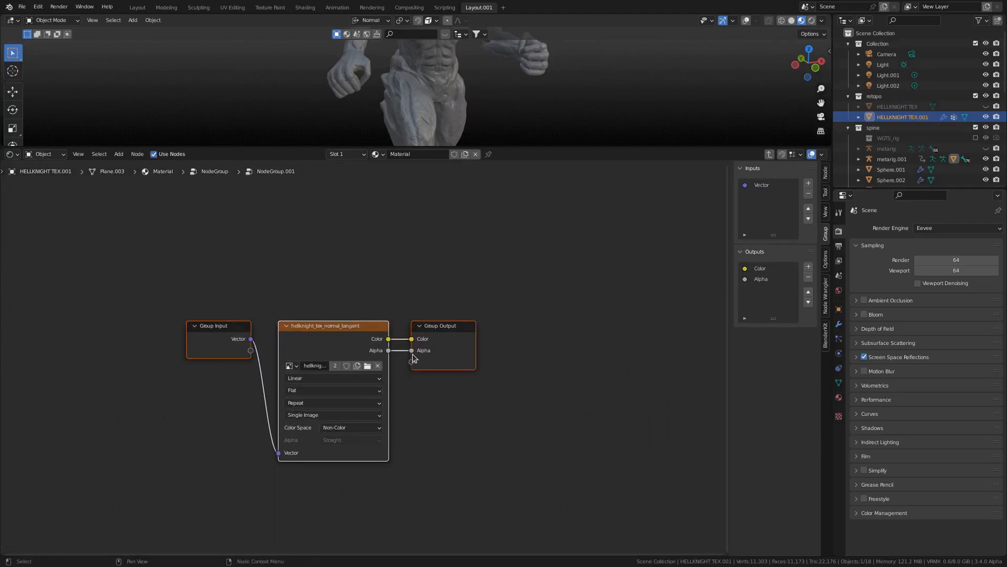
Step: Disconnect and remove the Alpha output of the nested texture group and return to the parent node group
left_click_drag(412, 354, 394, 367)
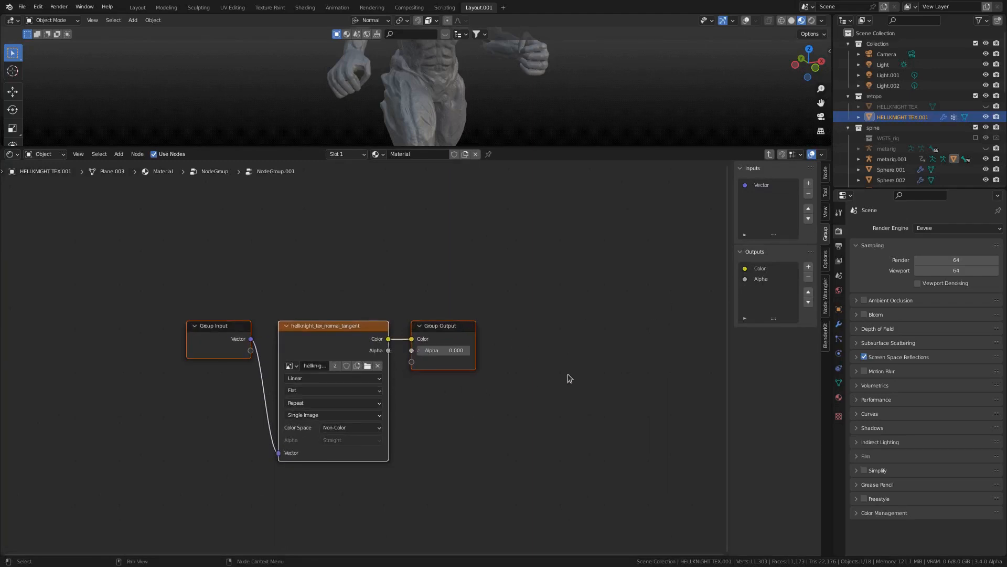
left_click(761, 279)
left_click(809, 277)
middle_click_drag(459, 393, 446, 366)
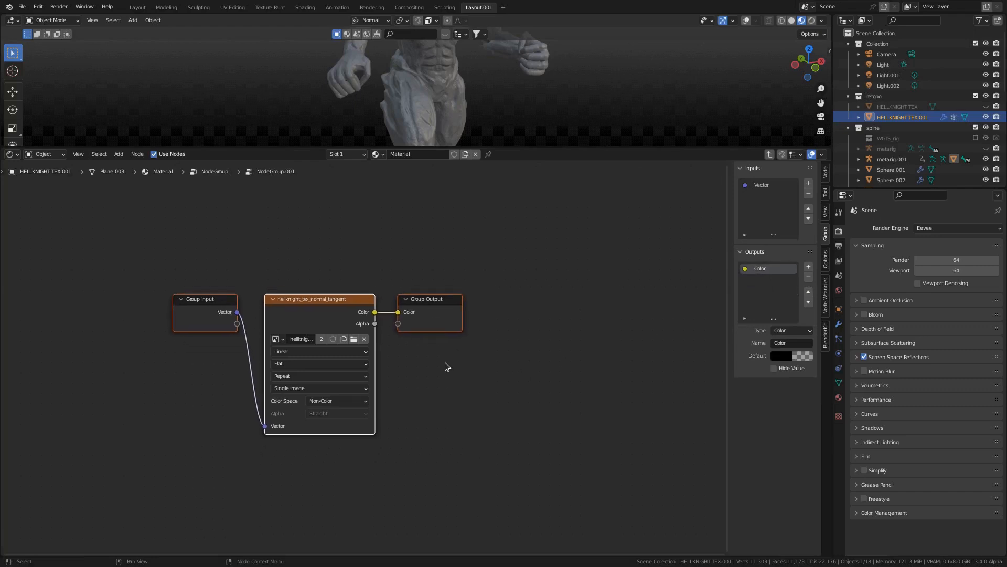
left_click(769, 156)
middle_click_drag(362, 332, 420, 347)
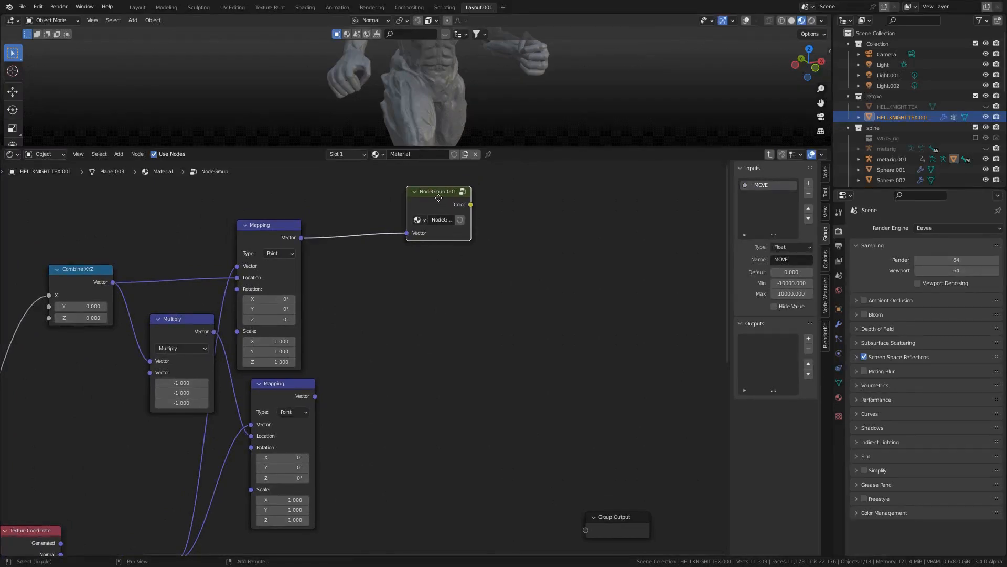
Step: Duplicate the nested texture group beneath the original and connect the second Mapping node's output to its Vector input
key("shift+d")
left_click(437, 321)
left_click_drag(314, 396, 390, 365)
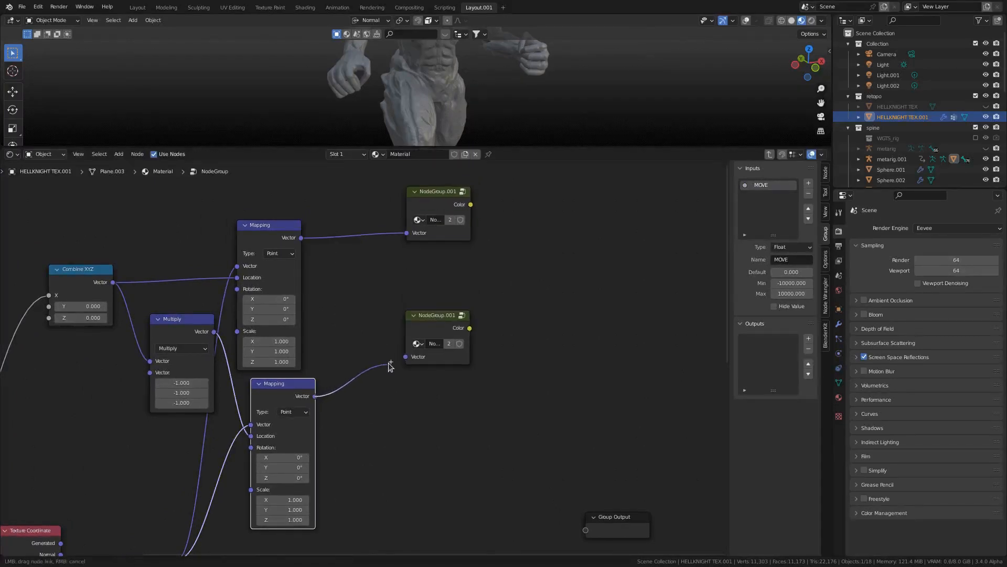
left_click_drag(404, 358, 405, 359)
left_click(569, 354)
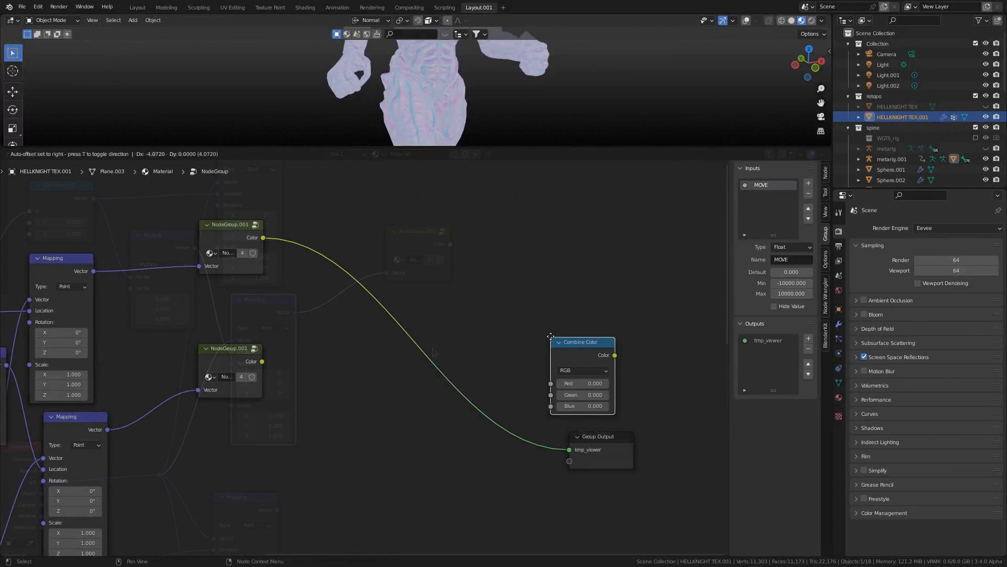
left_click(570, 309)
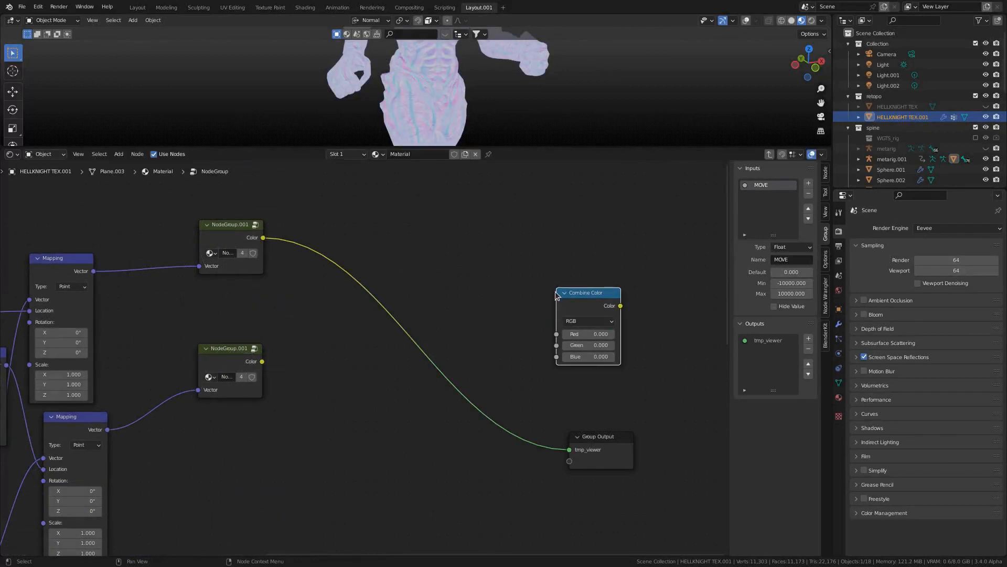
key("x")
Step: Add a Separate Color node after the top texture group, fed by the group's Color output
key("shift+a")
mouse_move(569, 311)
left_click(630, 404)
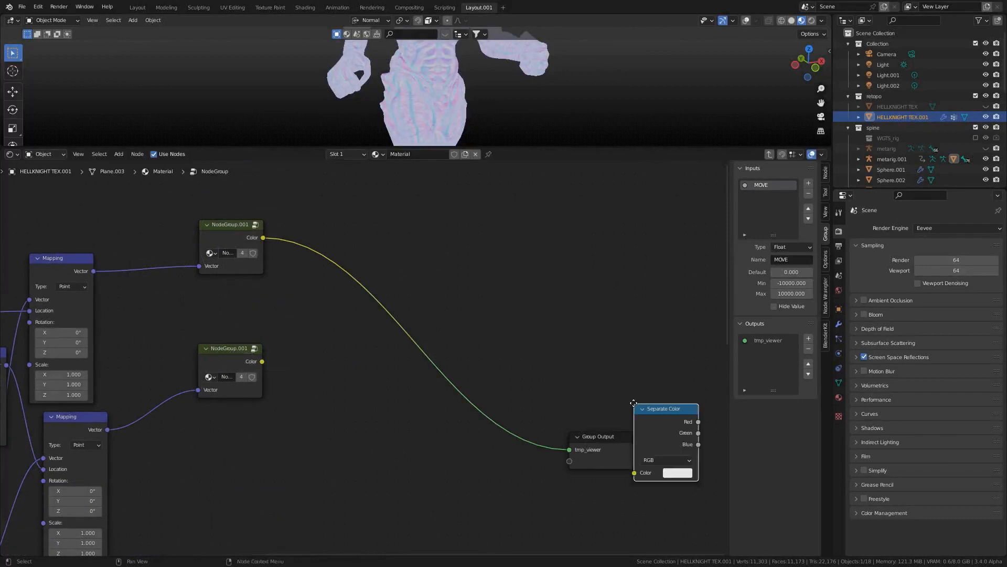
left_click(340, 235)
middle_click_drag(381, 278, 371, 229)
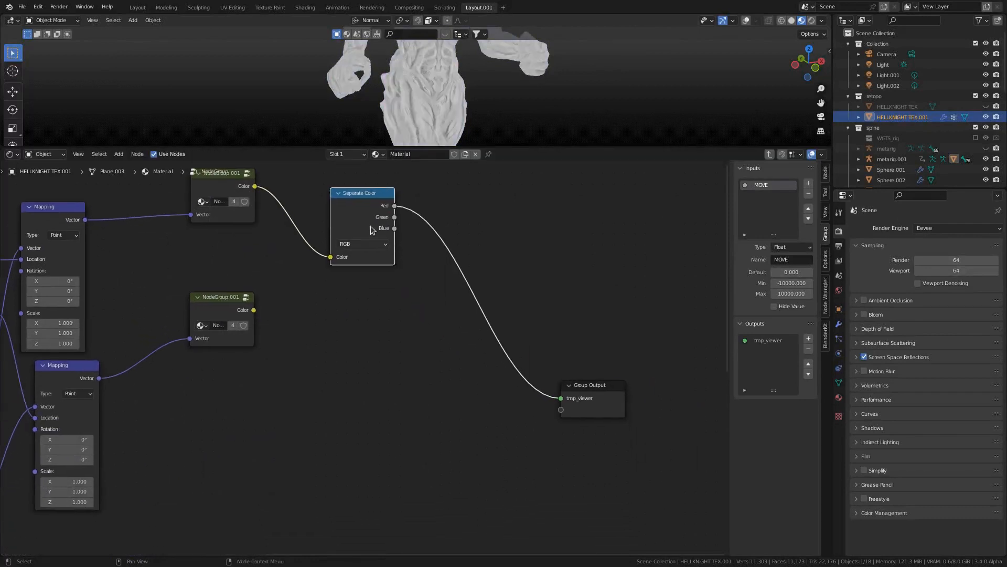
Step: Duplicate the Separate Color node beneath the first and feed it from the second texture group's Color output
key("shift+d")
left_click(359, 316)
left_click_drag(254, 310, 256, 313)
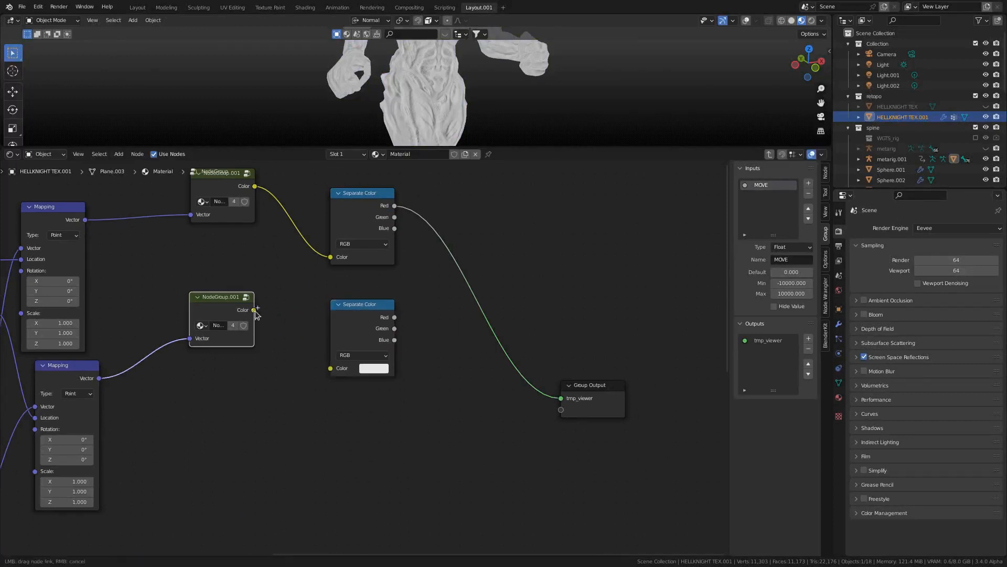
left_click_drag(325, 365, 330, 369)
left_click_drag(358, 315, 338, 339)
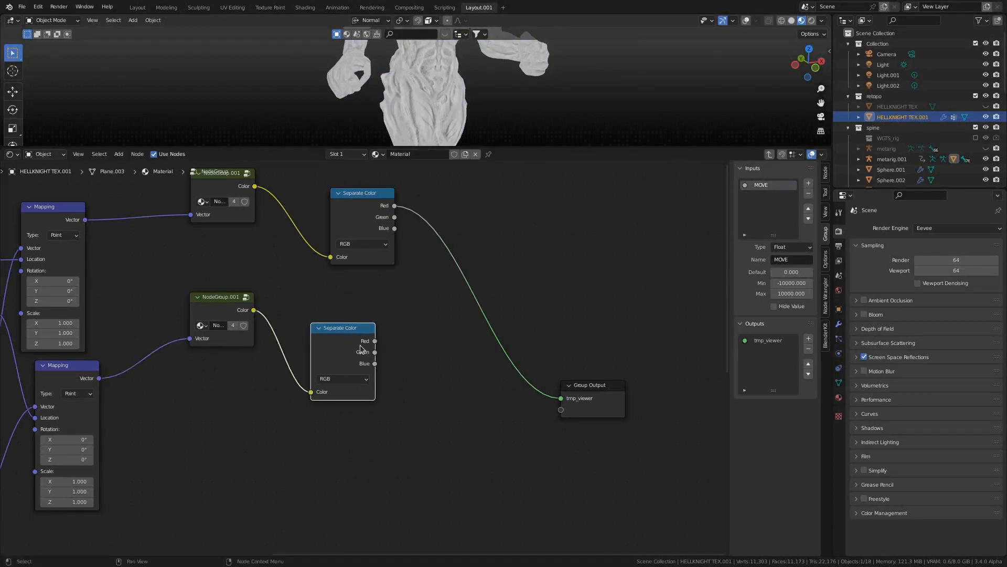
Step: Combine the Red outputs of both Separate Color nodes in a Mix node and set its blending mode to Divide
right_click_drag(359, 343, 364, 214, "ctrl+shift")
middle_click_drag(420, 294, 362, 313)
left_click(369, 305)
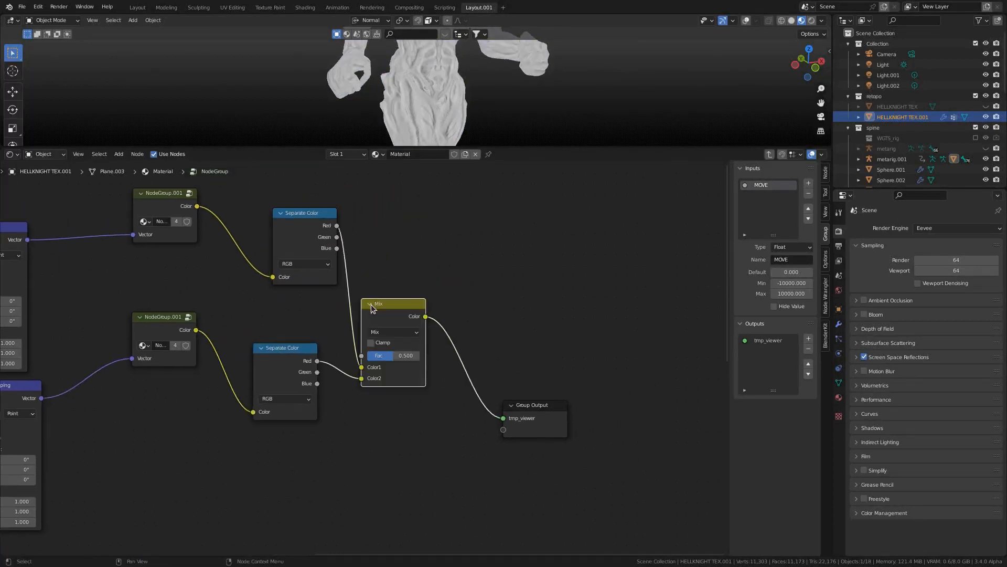
left_click(391, 330)
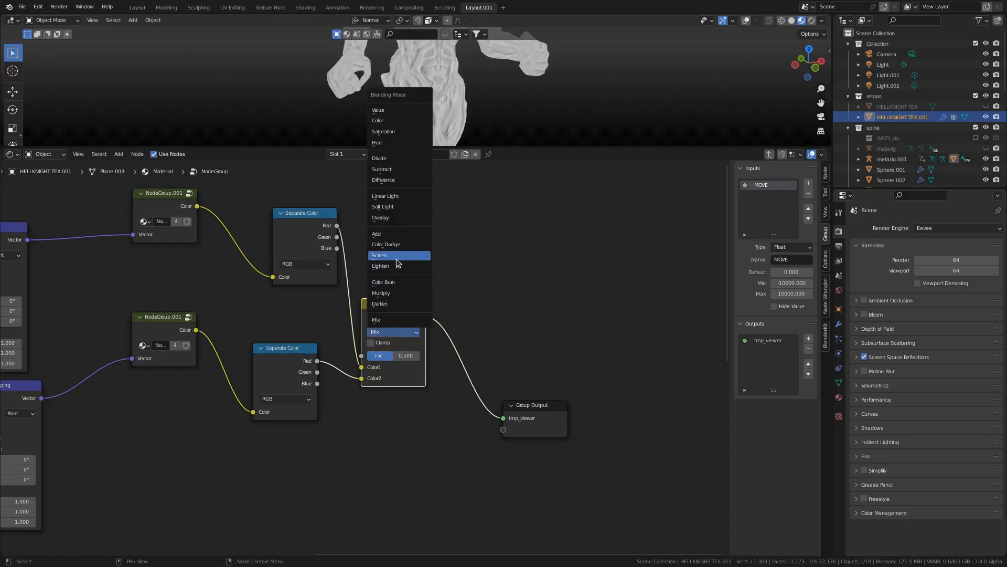
left_click(396, 161)
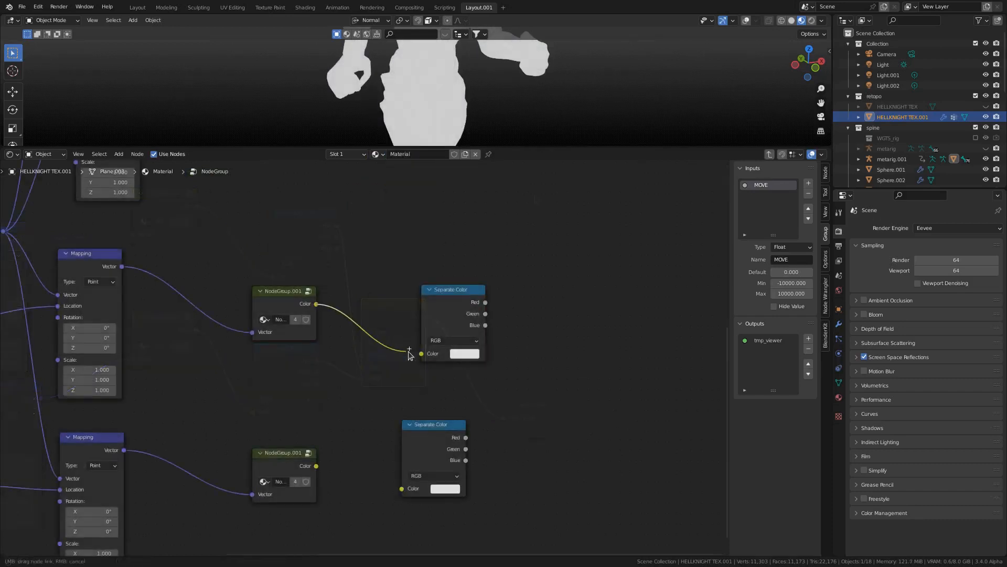
Step: Connect the Color outputs of the two lower texture groups to the Color inputs of their Separate Color nodes
left_click_drag(410, 352, 417, 353)
left_click_drag(319, 463, 403, 487)
middle_click_drag(483, 413, 264, 456)
scroll(379, 384, "down", 4)
scroll(379, 383, "down", 3)
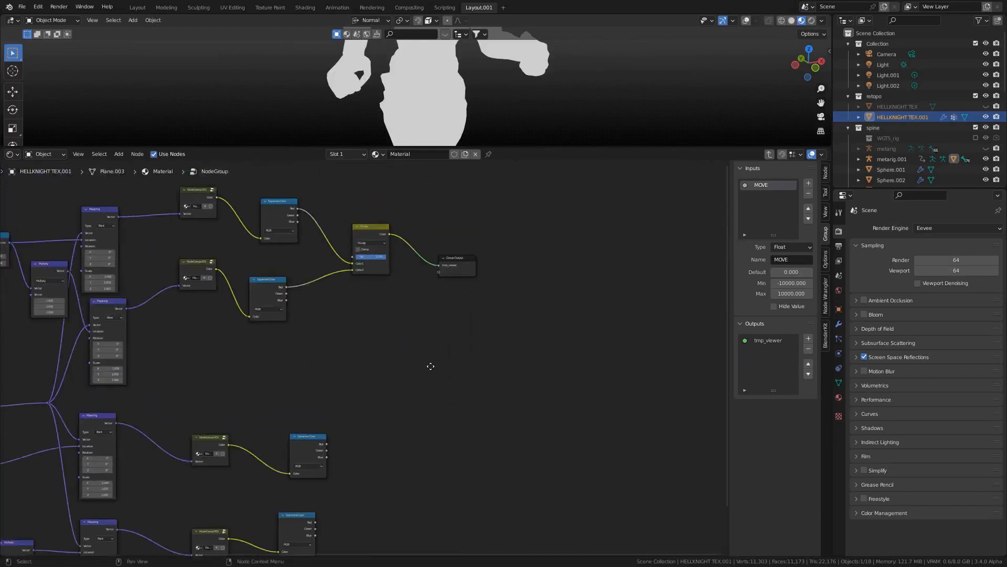
Step: Duplicate the Divide mix node and place the copy beside the lower pair of Separate Color nodes
left_click(373, 231)
key("shift+d")
left_click(370, 462)
middle_click_drag(370, 462, 399, 313)
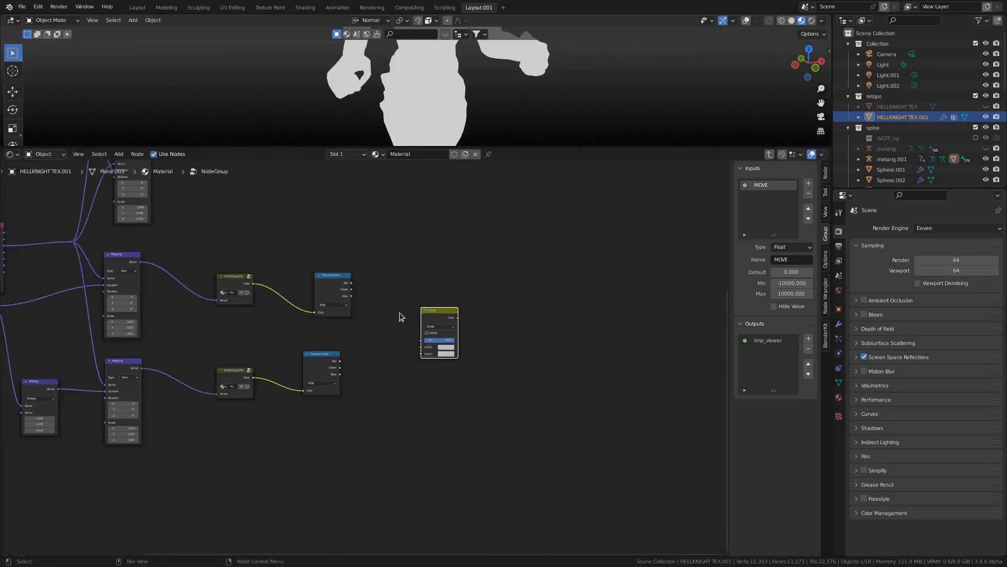
Step: Connect the Green outputs of the two lower Separate Color nodes to Color1 and Color2 of the duplicated Divide node
scroll(398, 313, "up", 2)
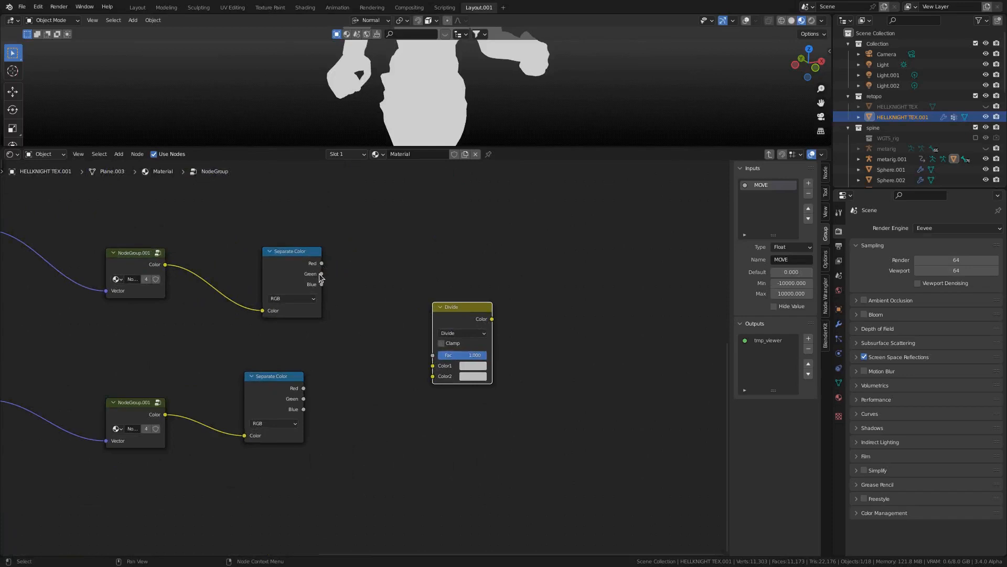
left_click_drag(321, 274, 434, 367)
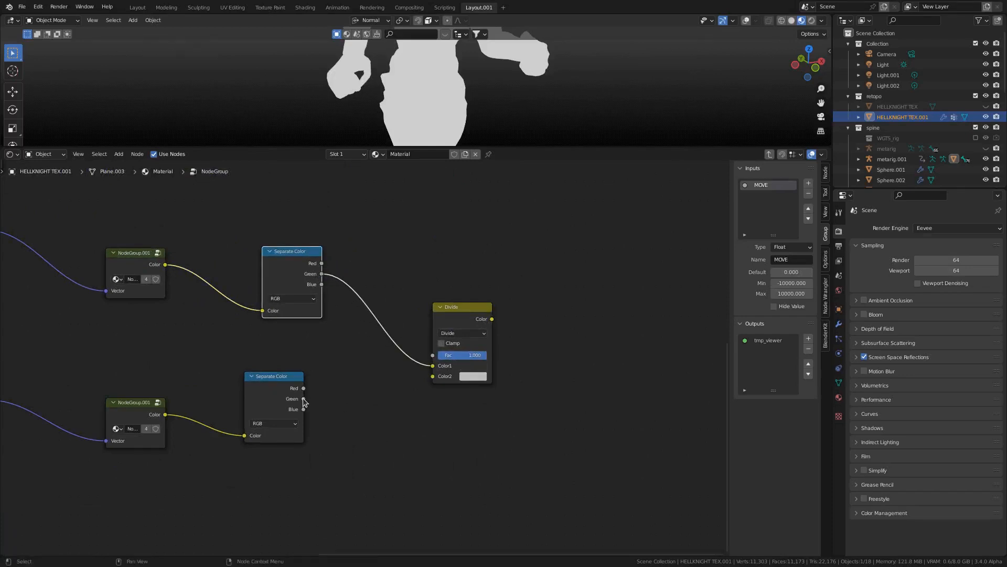
left_click_drag(304, 399, 433, 376)
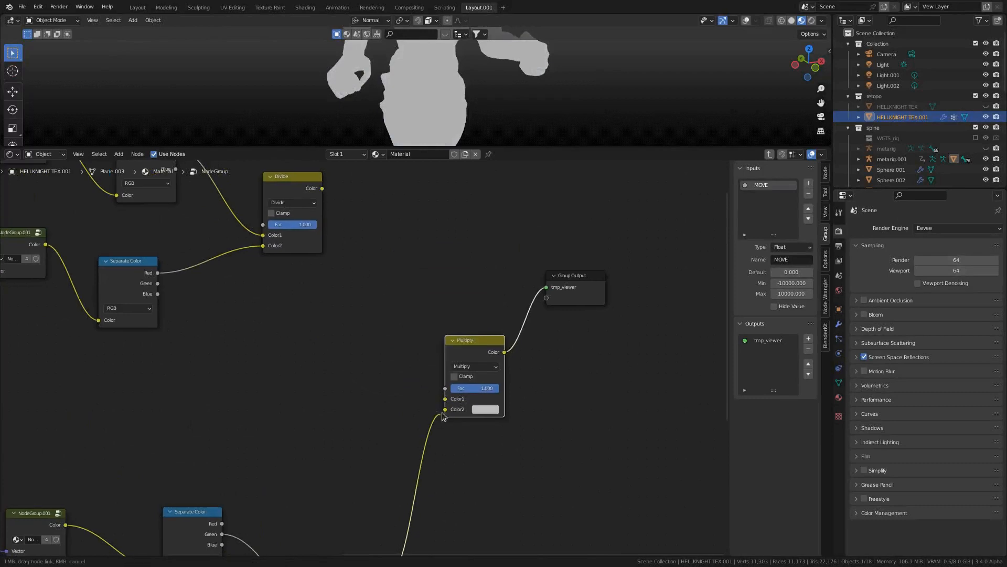
Step: Combine the upper and lower Divide results in the Multiply node that feeds the Group Output
left_click_drag(443, 416, 445, 409)
left_click_drag(322, 188, 444, 399)
scroll(309, 356, "down", 4)
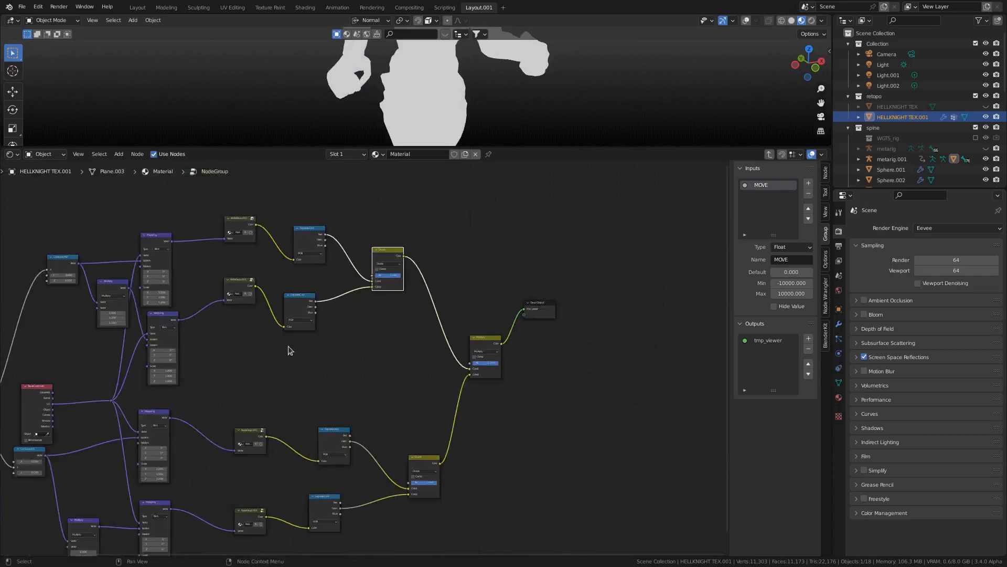
key("Home")
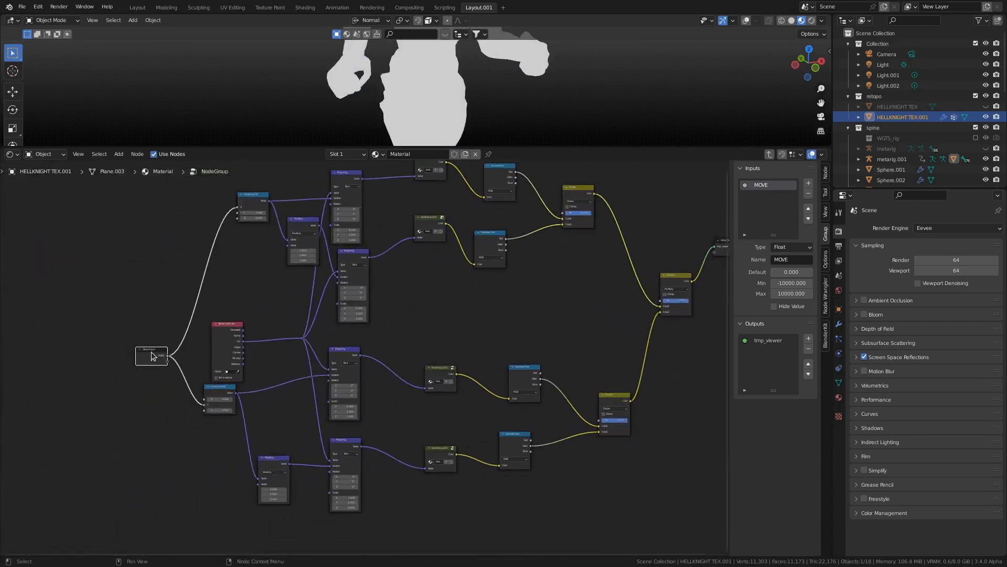
Step: Return to the main material tree, set the node group's MOVE value to 0.001 and inspect the effect on the enlarged model
key("Tab")
scroll(256, 362, "up", 6)
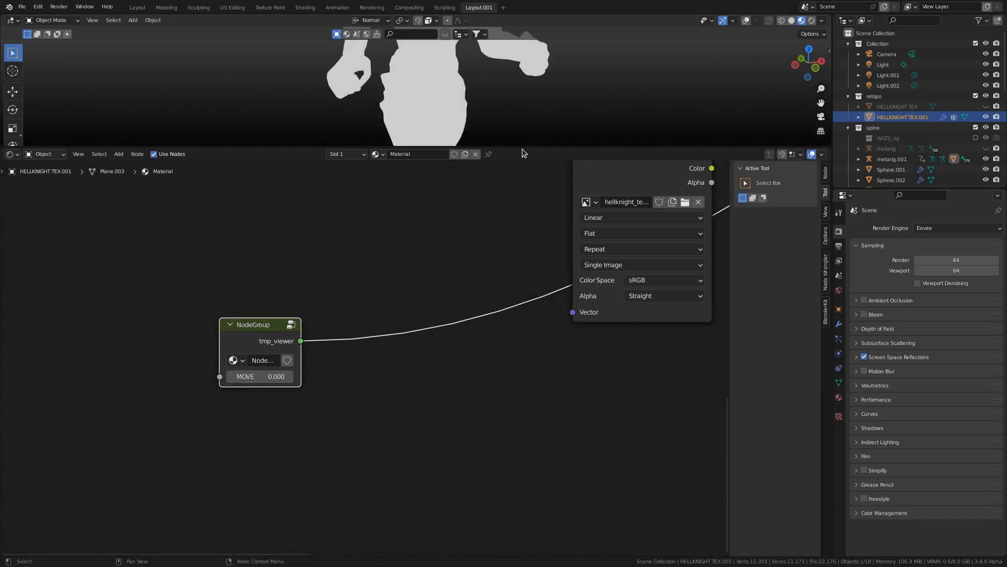
left_click_drag(523, 149, 524, 237)
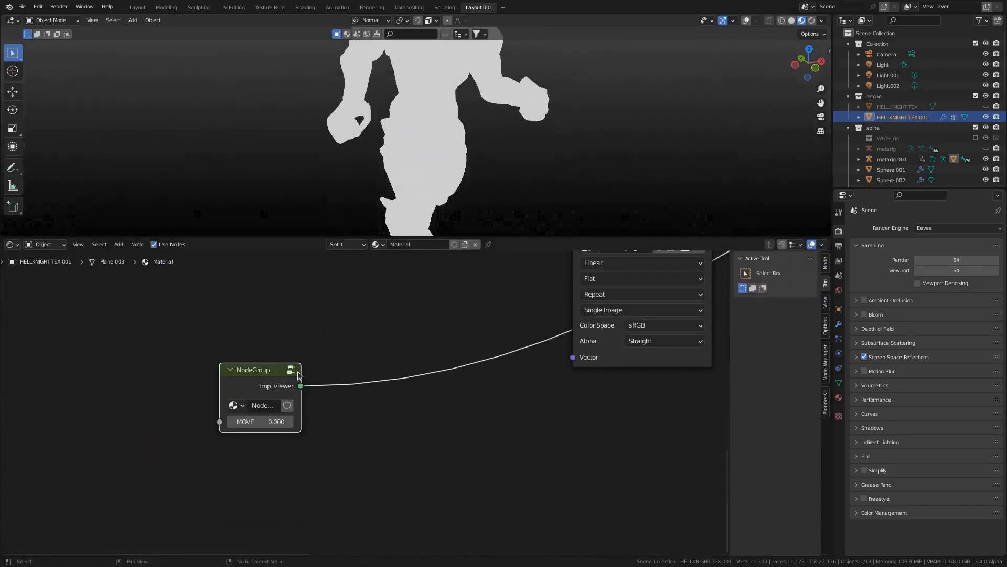
scroll(265, 417, "up", 3)
left_click(277, 421)
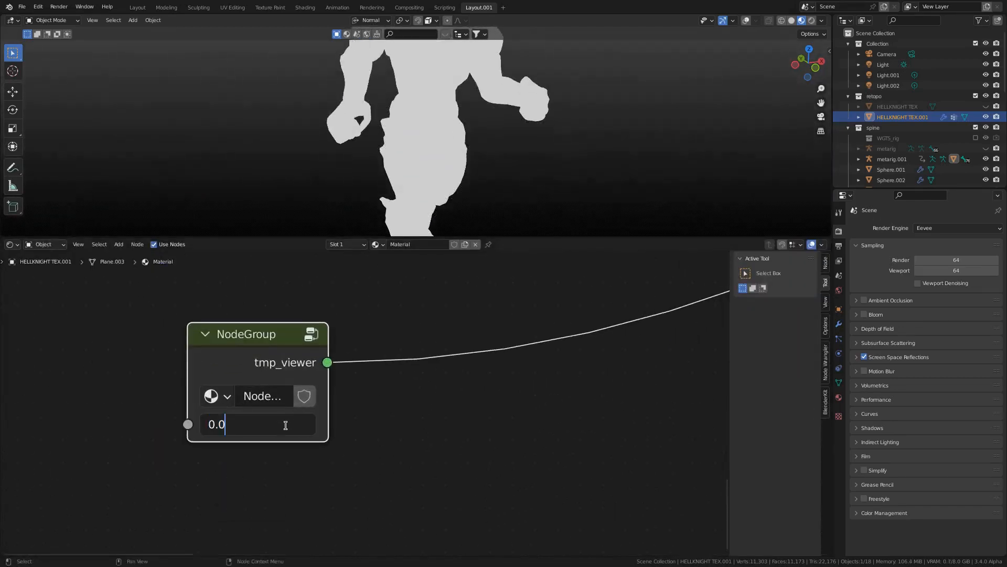
type("0.001")
key("Return")
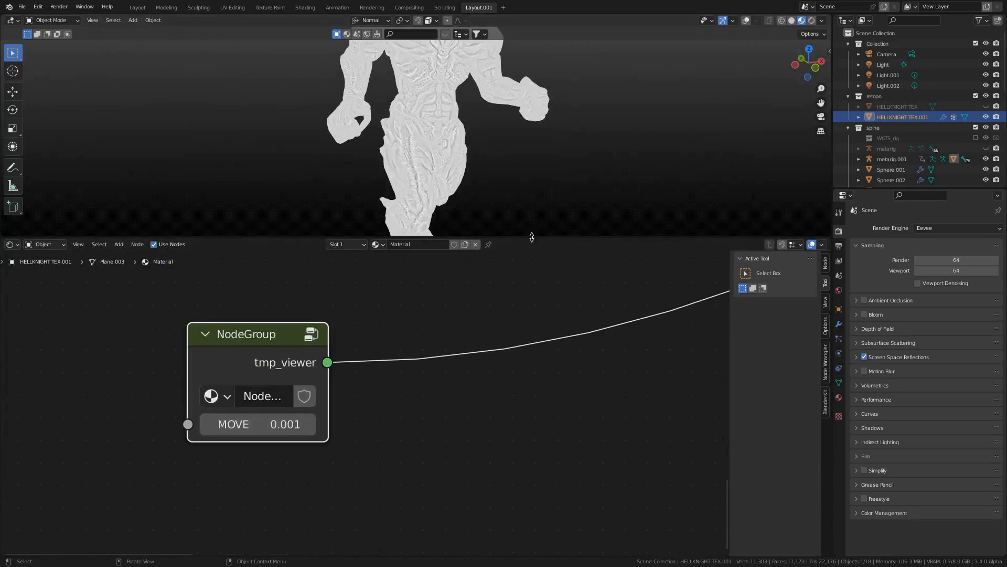
left_click_drag(509, 240, 508, 443)
middle_click_drag(492, 246, 376, 261)
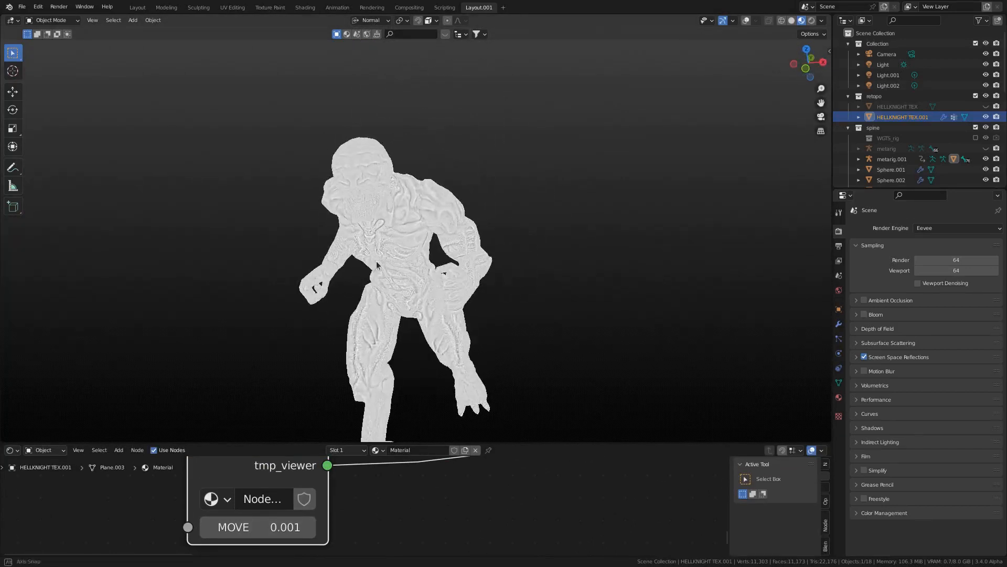
scroll(376, 261, "up", 8)
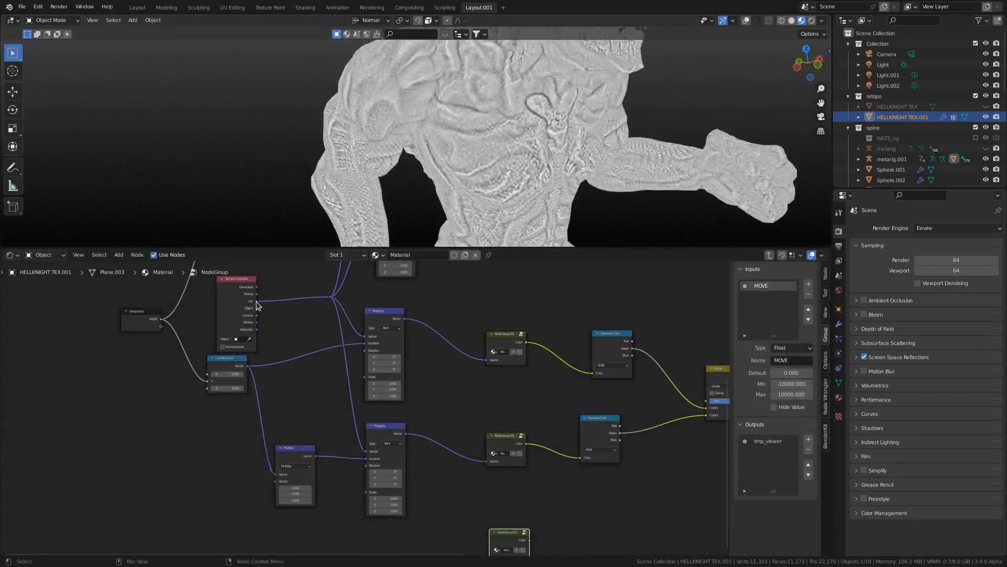
Step: Connect the Texture Coordinate's UV output to the Vector input of the third NodeGroup.001 copy
left_click_drag(256, 301, 340, 431)
left_click_drag(480, 543, 607, 430)
scroll(493, 439, "up", 2)
middle_click_drag(633, 395, 384, 449)
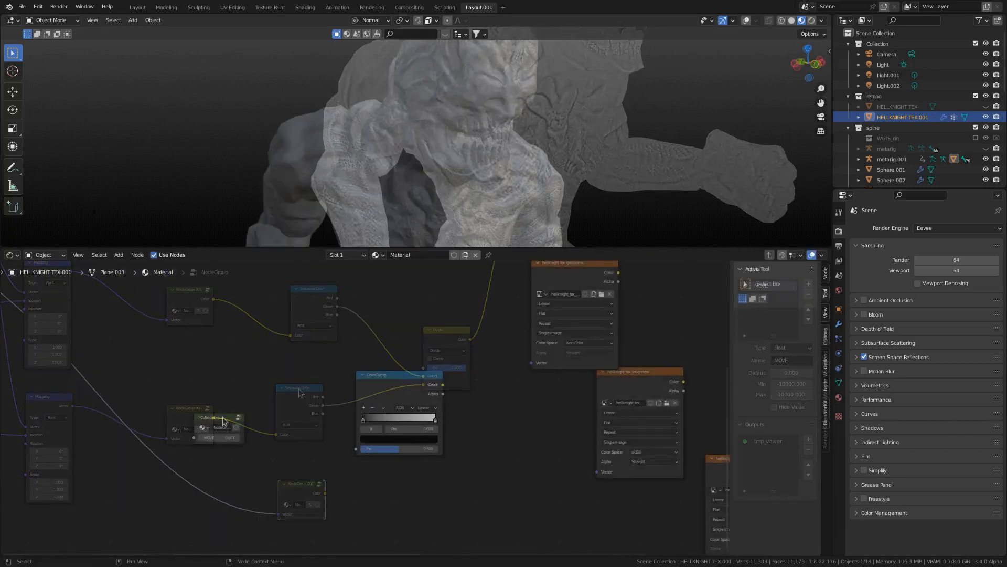
Step: Multiply the combined result with the Gamma-adjusted Blue channel, output it as the group's Color, and exit the group
left_click(424, 340)
left_click_drag(425, 341, 410, 390)
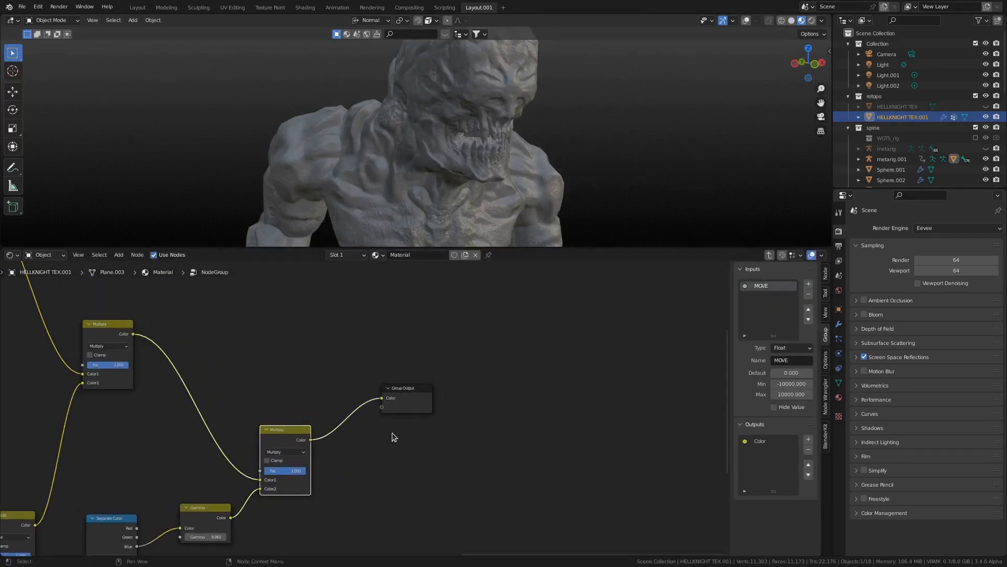
key("Tab")
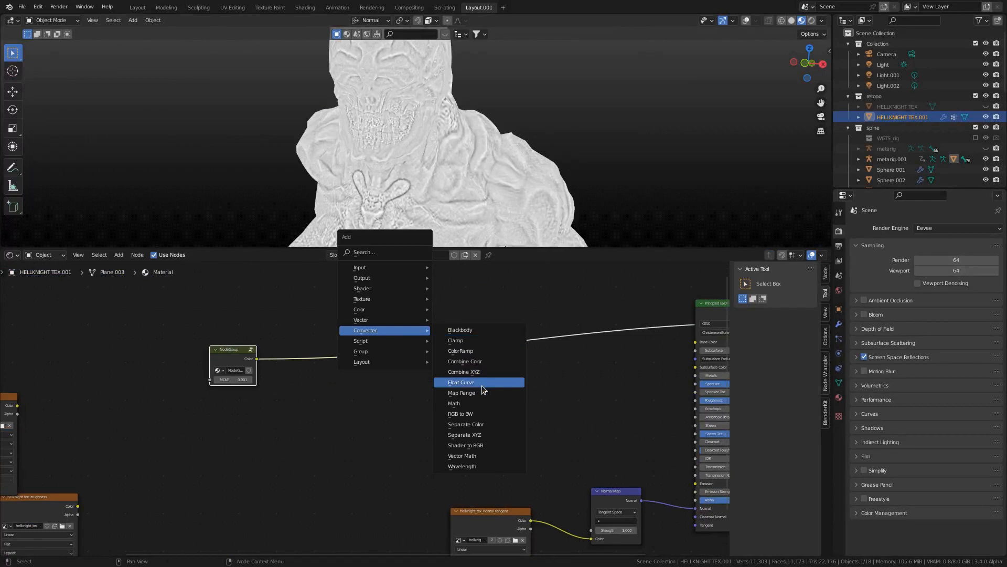
Step: Insert a Map Range node after the node group and raise its From Max to 8.840
left_click(482, 391)
left_click(348, 352)
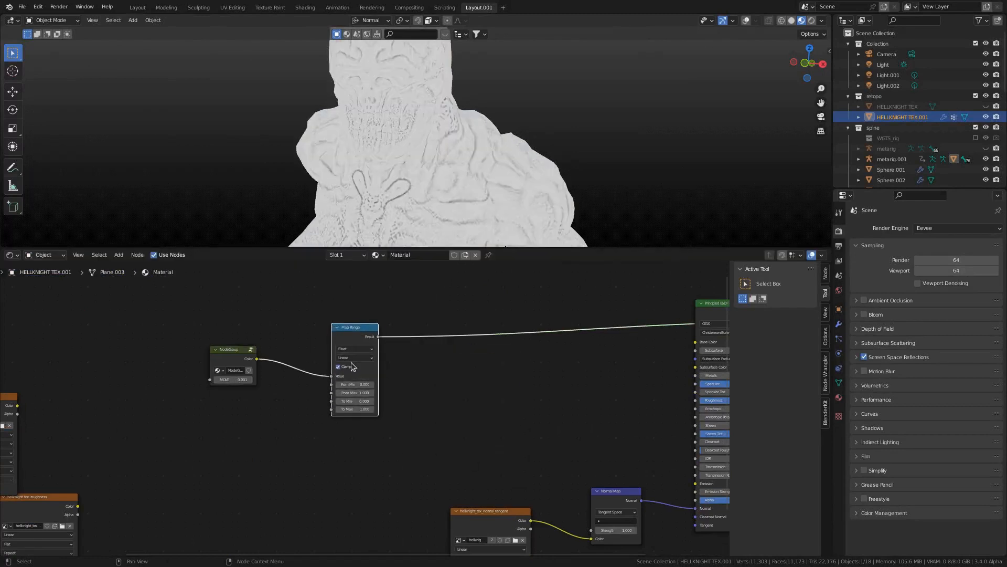
scroll(351, 366, "up", 4)
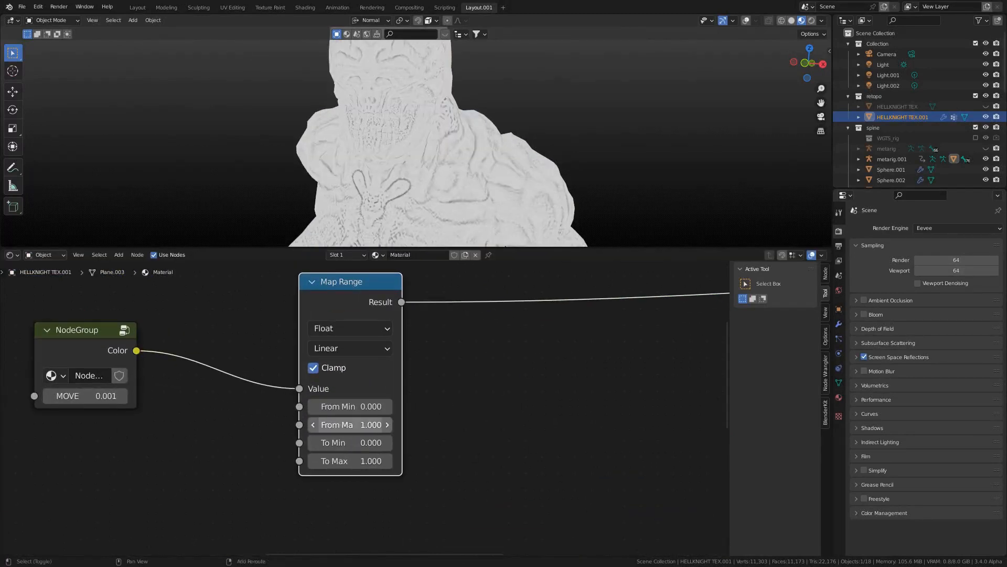
left_click_drag(350, 425, 375, 424)
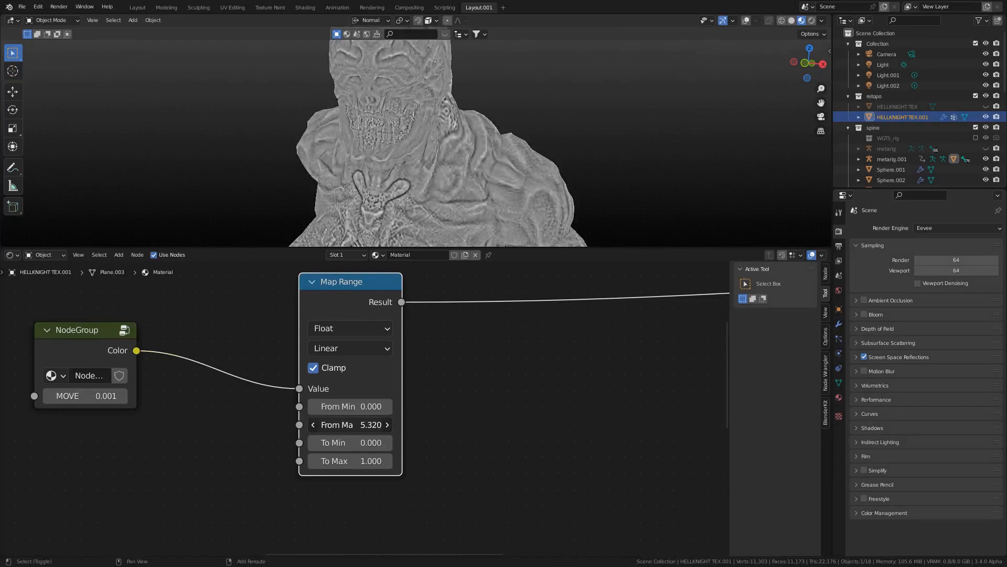
left_click_drag(375, 424, 399, 424)
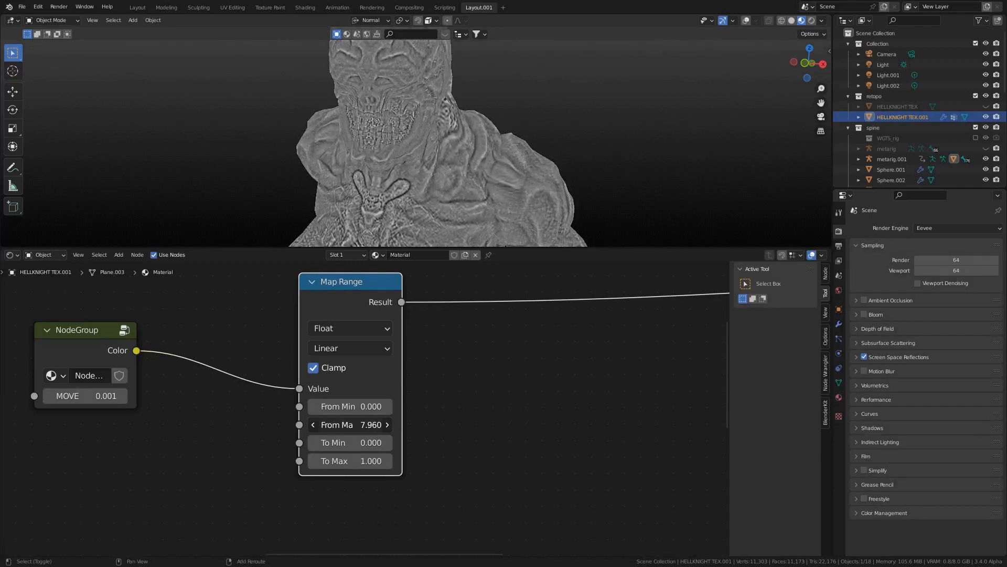
middle_click_drag(528, 357, 392, 386)
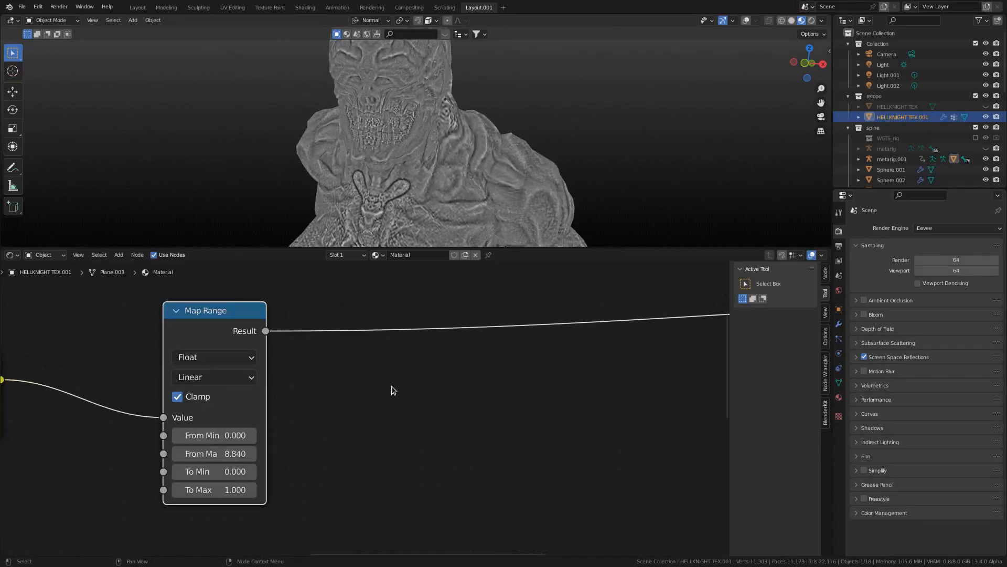
Step: Insert a ColorRamp after the Map Range and move its black and white stops inward to increase the edge contrast
scroll(395, 388, "down", 7)
middle_click_drag(520, 373, 394, 380)
key("shift+a")
mouse_move(397, 383)
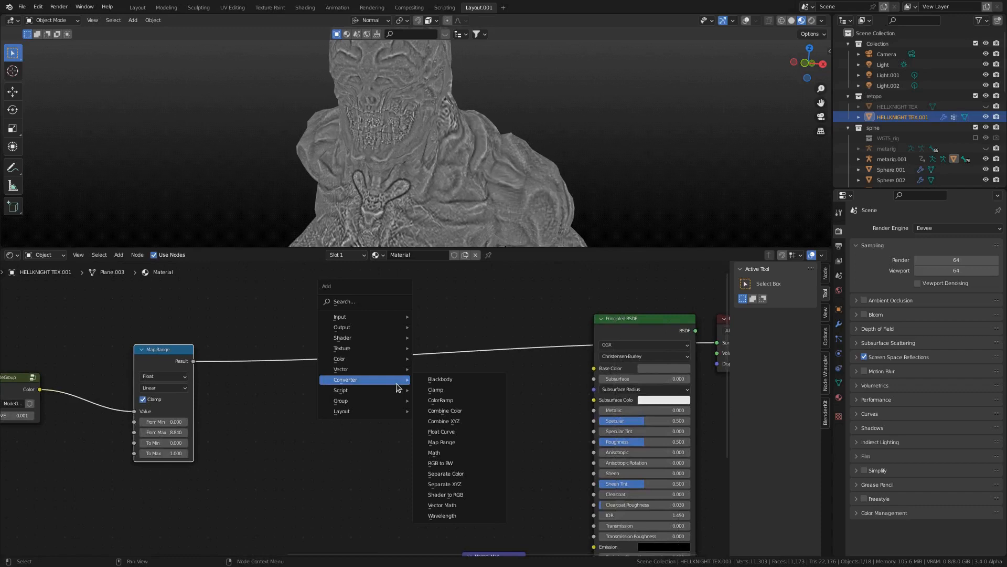
left_click(454, 400)
left_click(305, 340)
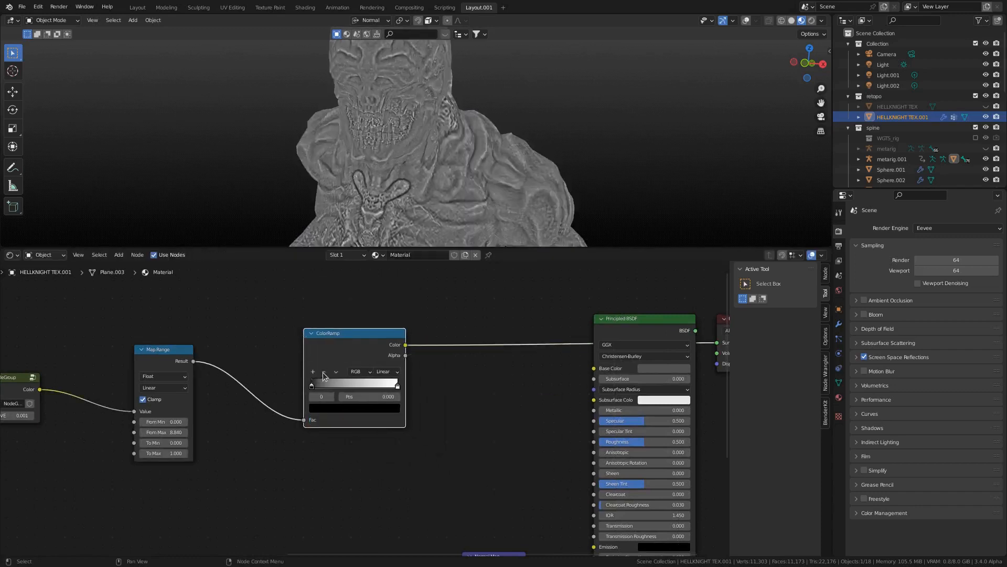
mouse_move(312, 387)
left_mouse_down()
mouse_move(339, 389)
mouse_move(324, 389)
left_mouse_up()
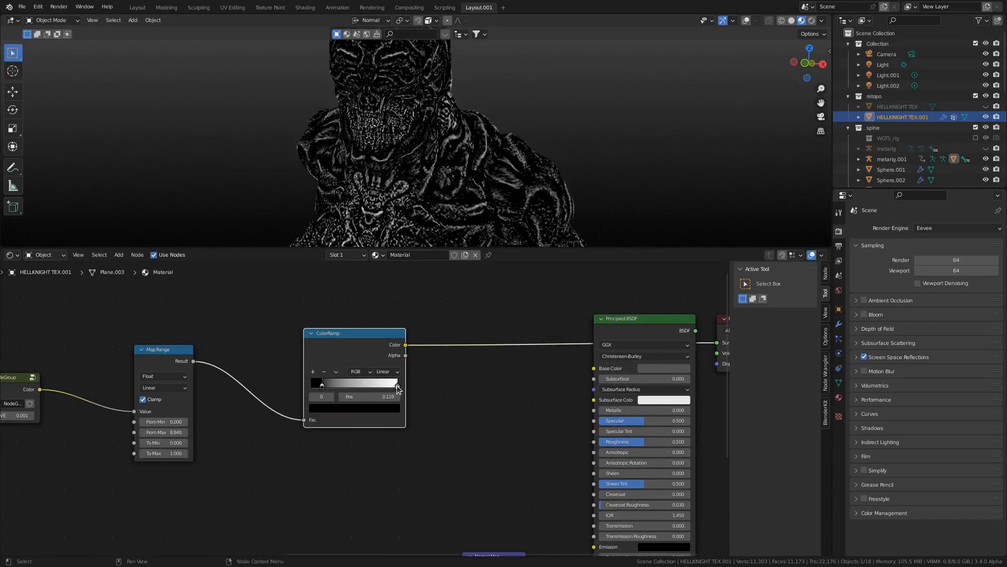
left_click_drag(373, 385, 320, 387)
Step: Insert a Mix color node on the link after the ColorRamp
middle_click_drag(499, 383, 398, 374)
key("shift+a")
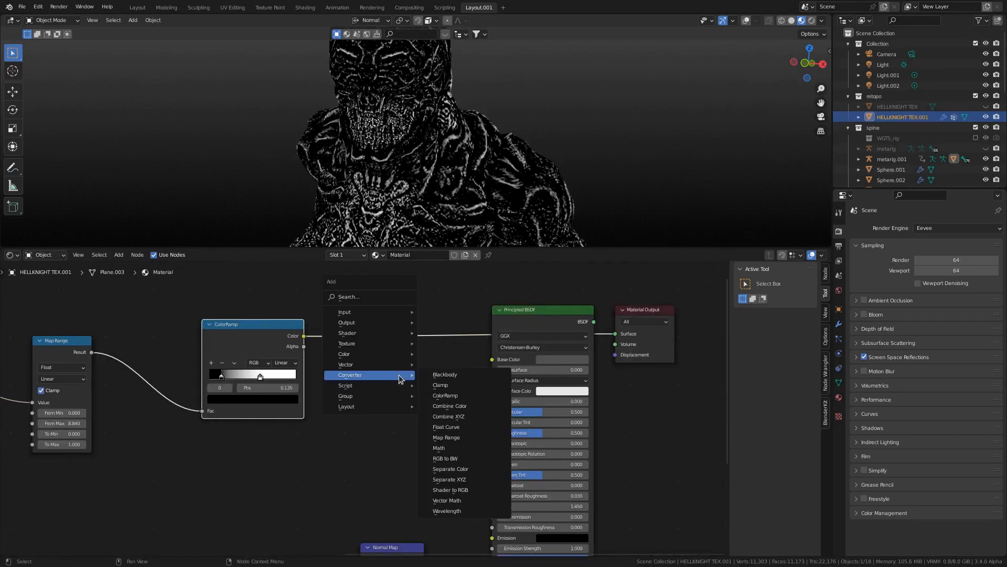
mouse_move(409, 355)
left_click(442, 405)
left_click(393, 320)
Step: Set the ColorRamp's interpolation to Constant and adjust its stops, with the white stop at position 0.197
scroll(266, 378, "up", 2)
left_click(302, 357)
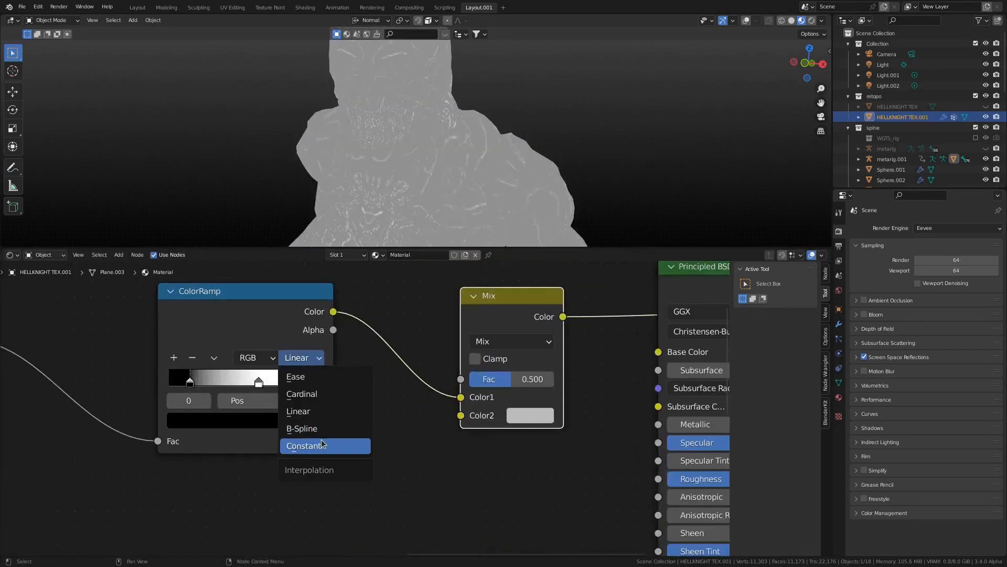
left_click(304, 443)
left_click_drag(259, 383, 216, 383)
mouse_move(190, 384)
left_mouse_down()
mouse_move(172, 384)
mouse_move(199, 384)
left_mouse_up()
scroll(388, 341, "down", 4)
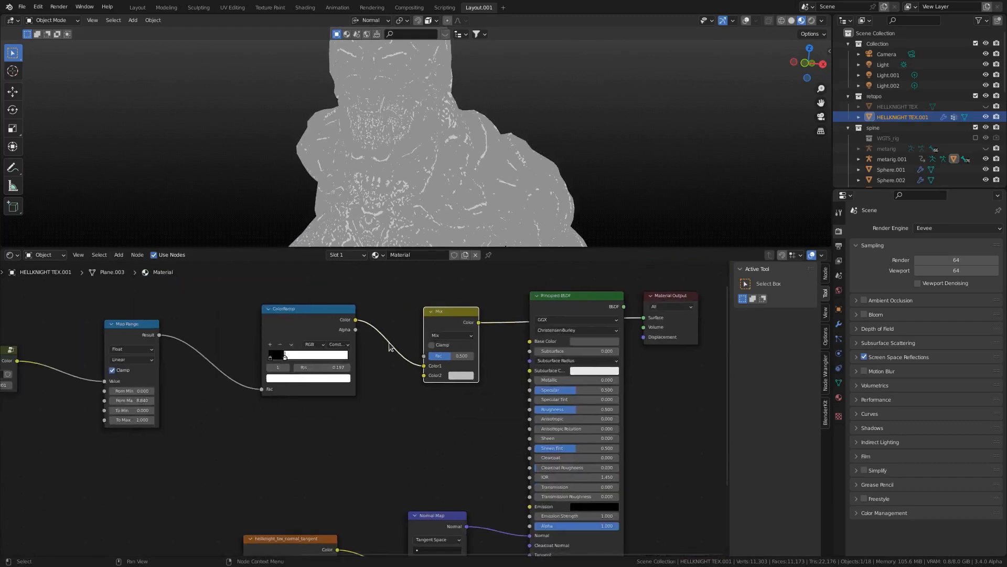
Step: Drive the Mix node's Fac with the ColorRamp's Color output and set the node's Color1 to red
left_click_drag(328, 313, 349, 293)
left_click(462, 377)
left_click(482, 305)
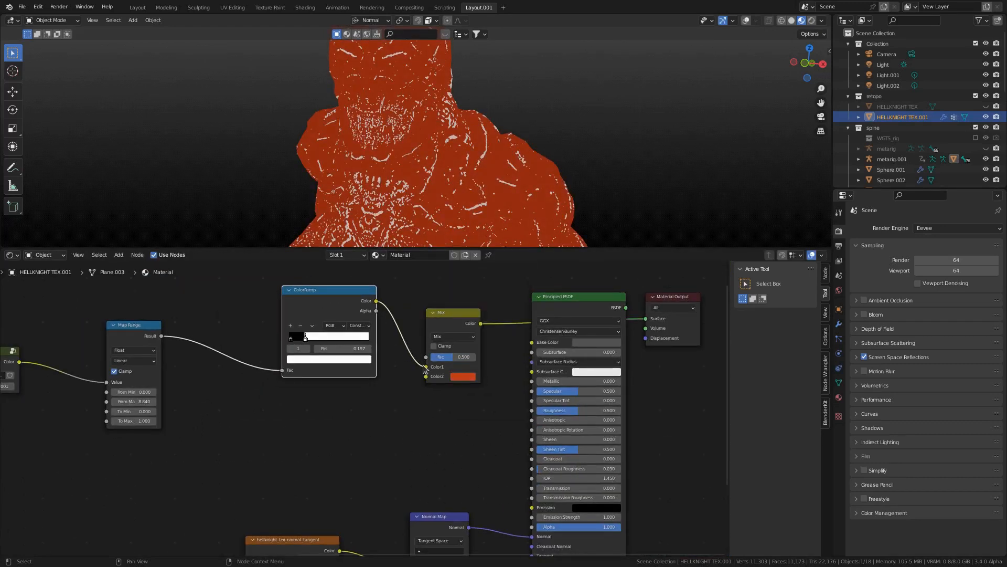
left_click_drag(418, 357, 456, 347)
left_click(464, 367)
left_click(465, 376)
Step: Shift the NodeGroup and Map Range nodes away from the ColorRamp to make room between them
middle_click_drag(237, 404, 411, 431)
left_click_drag(307, 352, 289, 329)
middle_click_drag(210, 386, 300, 370)
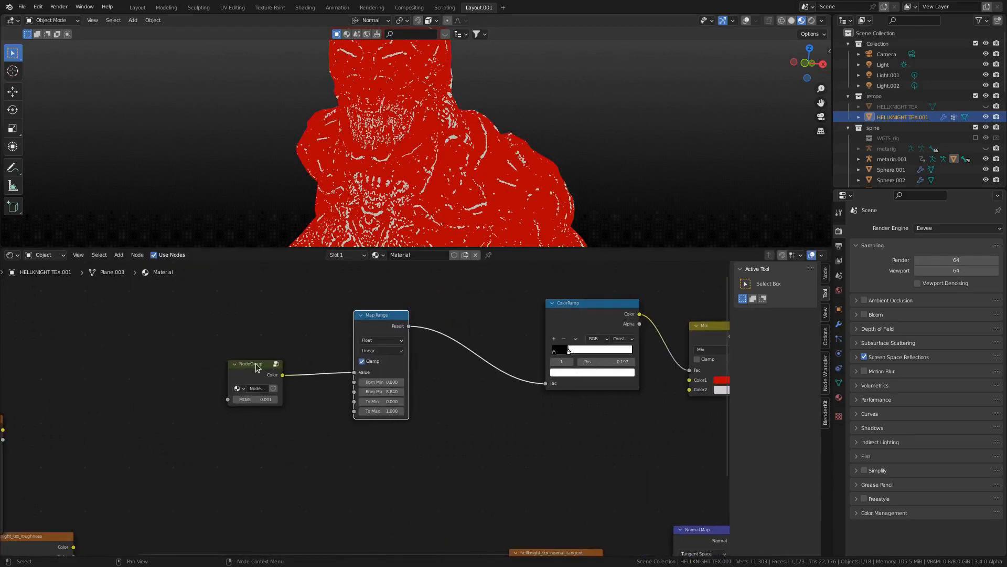
left_click_drag(255, 363, 213, 351)
left_click_drag(382, 312, 324, 313)
middle_click_drag(443, 322, 329, 332)
Step: Add a Noise Texture below the Map Range, blend both in a new Mix node before the ColorRamp, and preview the noise
key("shift+a")
left_click(414, 428)
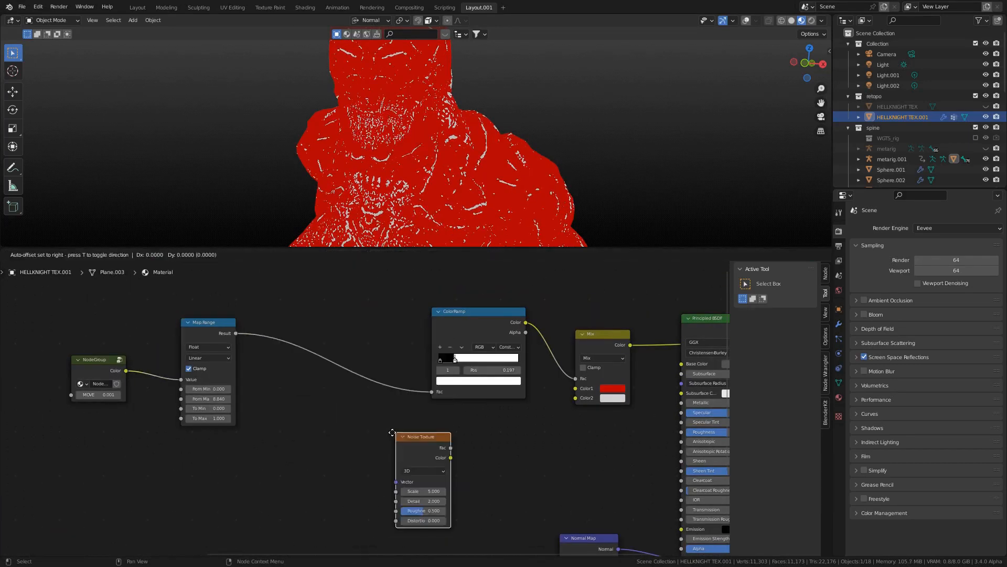
left_click(330, 450)
right_click_drag(330, 449, 220, 367, "ctrl+shift")
left_click_drag(333, 446, 288, 439)
left_click_drag(396, 396, 353, 367)
middle_click_drag(259, 433, 486, 372)
left_click(487, 374, "ctrl+shift")
Step: Add a Texture Coordinate node and connect its Object output to the Noise Texture's Vector input
key("shift+a")
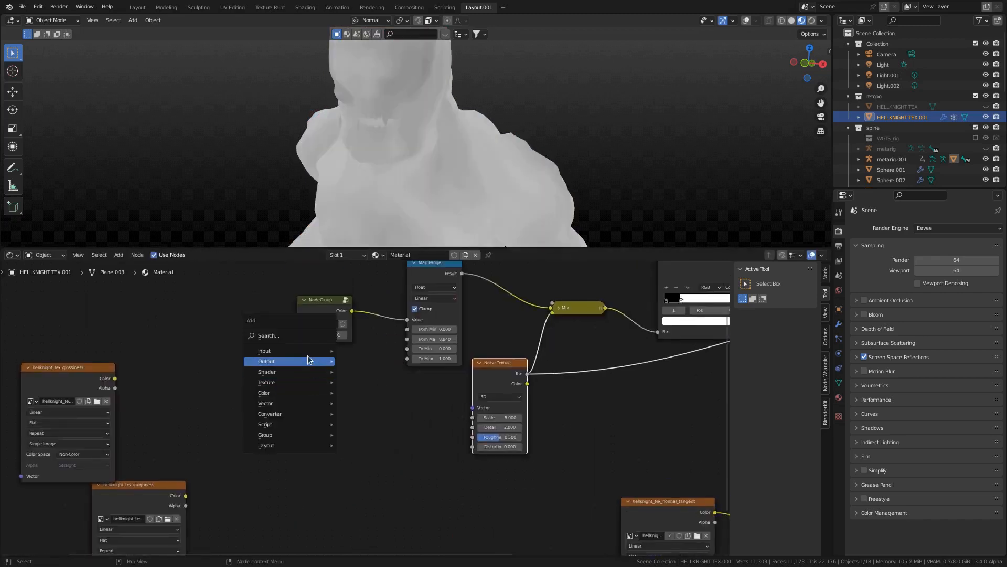
left_click(367, 306)
left_click_drag(464, 411, 471, 408)
middle_click_drag(467, 409, 433, 408)
left_click_drag(304, 388, 250, 389)
left_click_drag(464, 363, 354, 397)
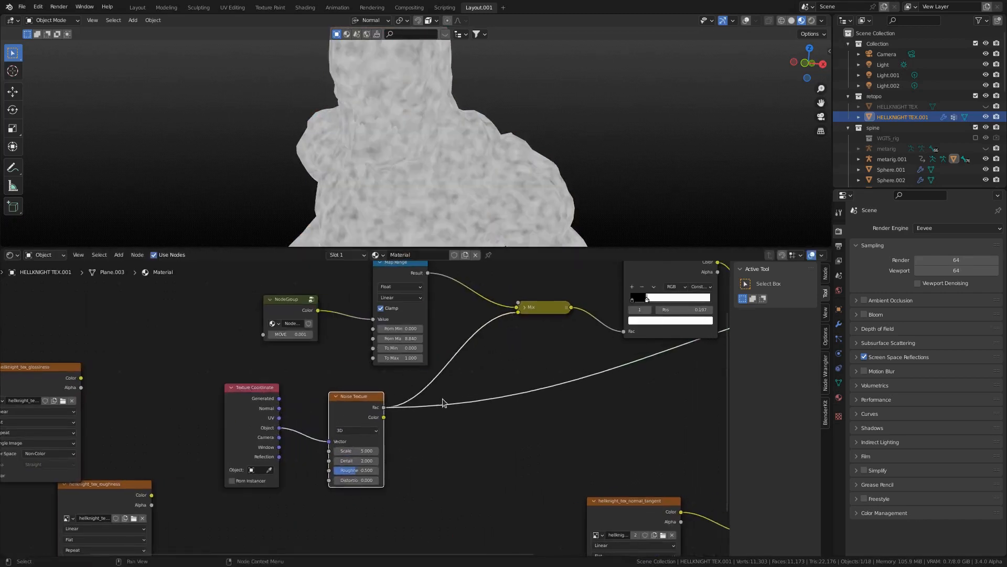
Step: Insert a ColorRamp after the Noise Texture, narrow its stops with black at 0.482, and set the noise Scale to 14.5
middle_click_drag(498, 386, 400, 405)
key("shift+a")
left_click(470, 353)
left_click(340, 396)
left_click_drag(363, 440, 393, 441)
left_click_drag(441, 440, 417, 441)
left_click_drag(393, 441, 401, 441)
left_click_drag(258, 470, 307, 470)
middle_click_drag(440, 409, 377, 439)
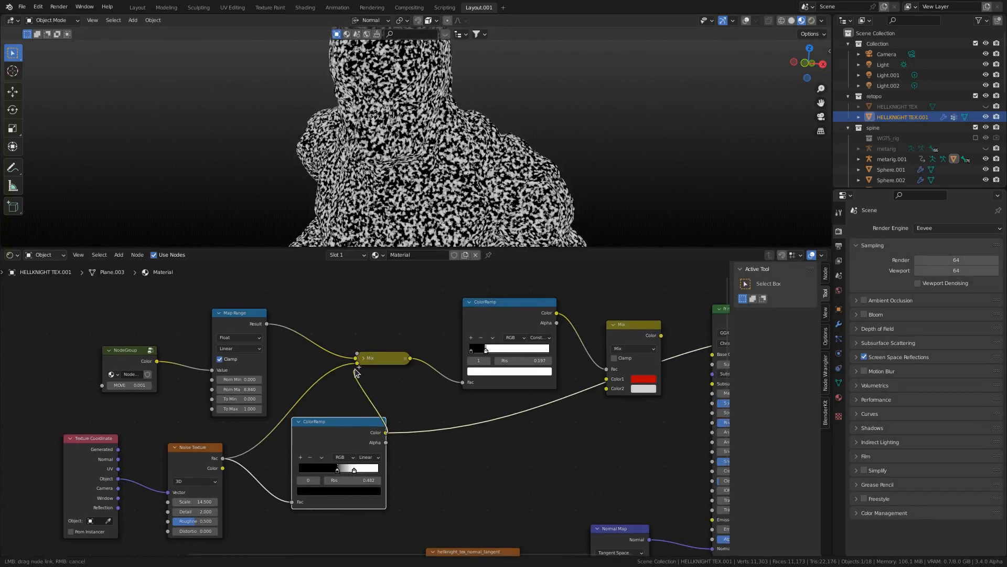
Step: Connect the noise ColorRamp's Color to the Mix node's second input, expand that Mix node and set its Fac to 0.135
left_click_drag(355, 369, 357, 363)
left_click(383, 358, "ctrl+shift")
left_click(363, 358)
left_click_drag(386, 403, 370, 402)
Step: Preview the Principled BSDF and connect the final Mix node's Color output to its Base Color
middle_click_drag(504, 419, 334, 440)
left_click(582, 329, "ctrl+shift")
left_click_drag(491, 357, 543, 374)
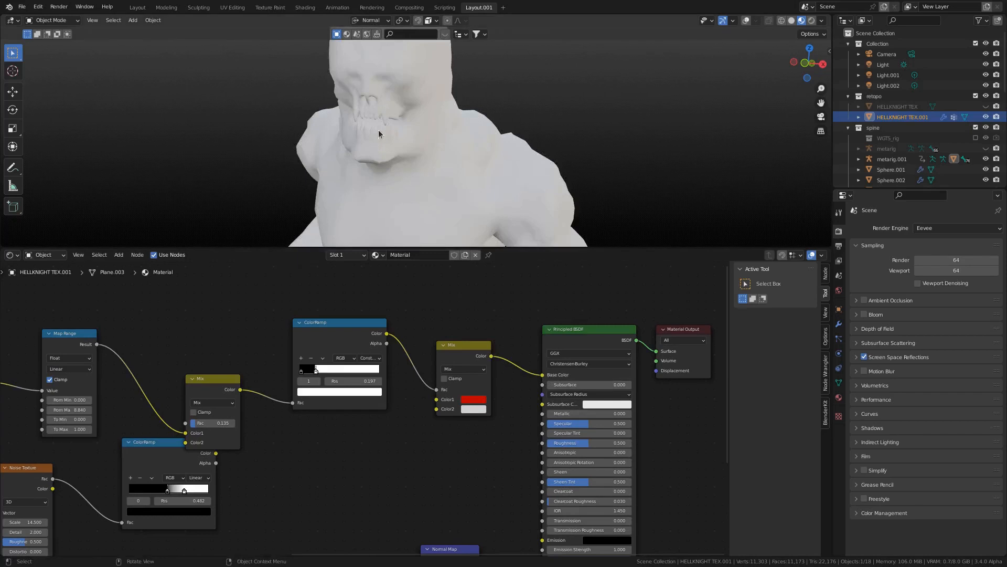
Step: Change the final Mix node's Color1 to grey and connect the edge-mask ColorRamp's Color output to the Principled BSDF's Metallic input
middle_click_drag(379, 131, 431, 141)
left_click(475, 400)
left_click_drag(537, 290, 537, 308)
left_click_drag(517, 368, 467, 368)
middle_click_drag(390, 351, 346, 336)
left_click_drag(490, 417, 497, 400)
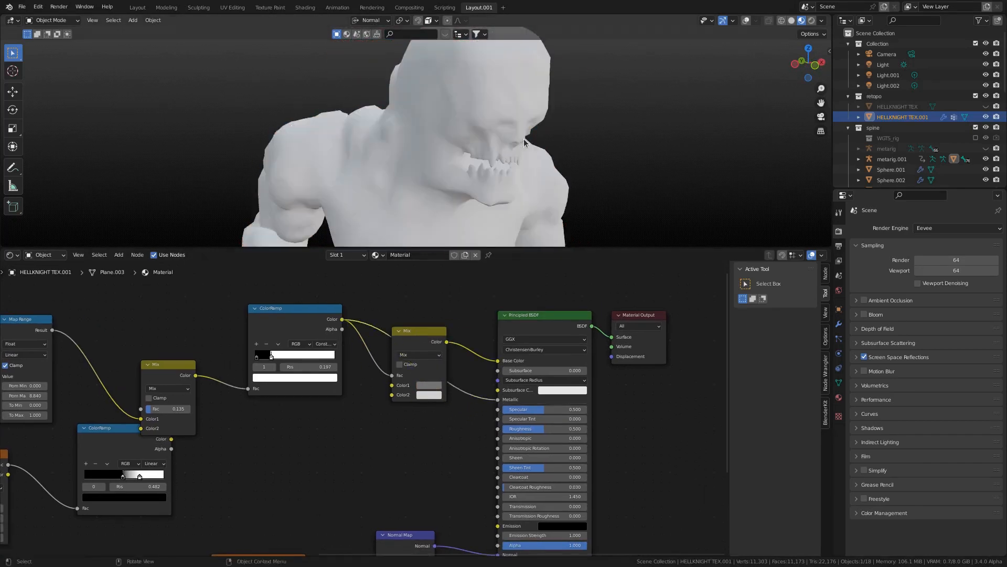
Step: Inspect the head up close and reposition the Normal Map node between its image texture and the Principled BSDF
middle_click_drag(525, 142, 466, 134)
scroll(454, 367, "down", 5)
middle_click_drag(404, 402, 408, 376)
left_click_drag(385, 308, 426, 397)
middle_click_drag(414, 416, 435, 373)
left_click_drag(341, 428, 310, 446)
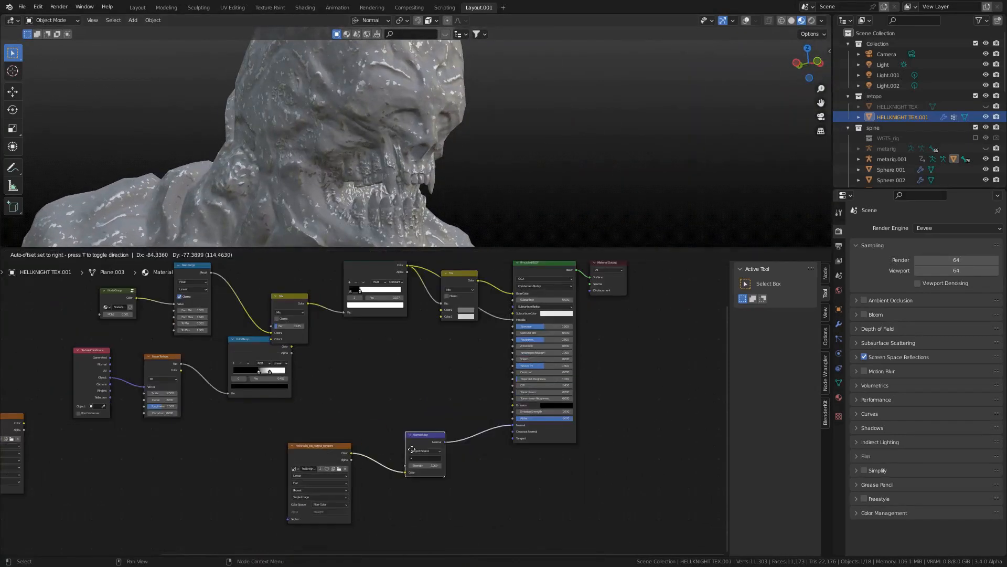